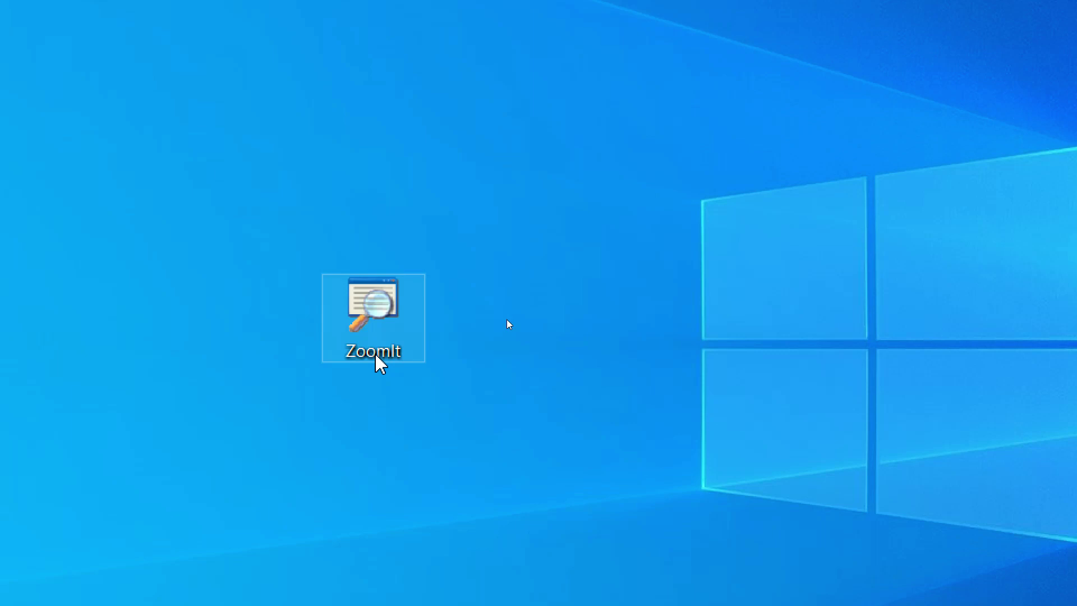
Open ZoomIt and review its LiveZoom, Draw, Type, Break and Zoom options
click(385, 420)
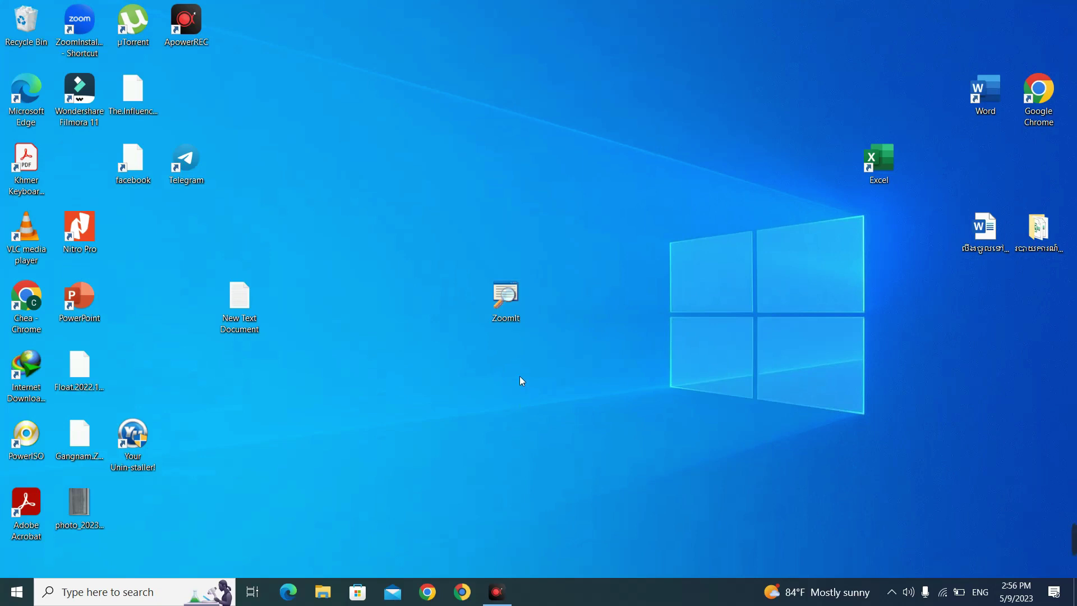
double_click(517, 305)
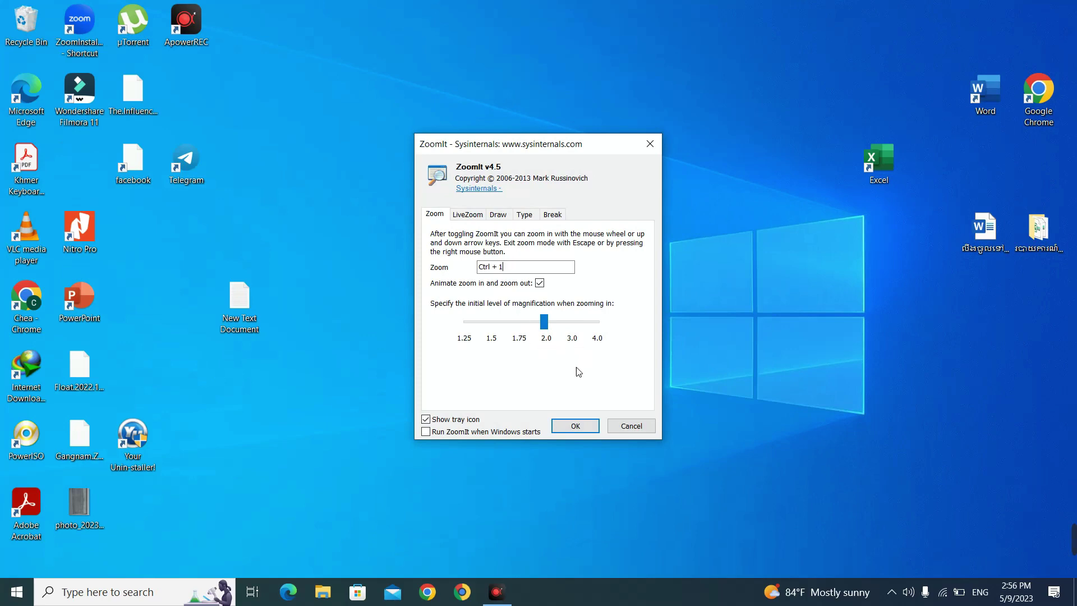
click(479, 216)
click(497, 213)
click(537, 216)
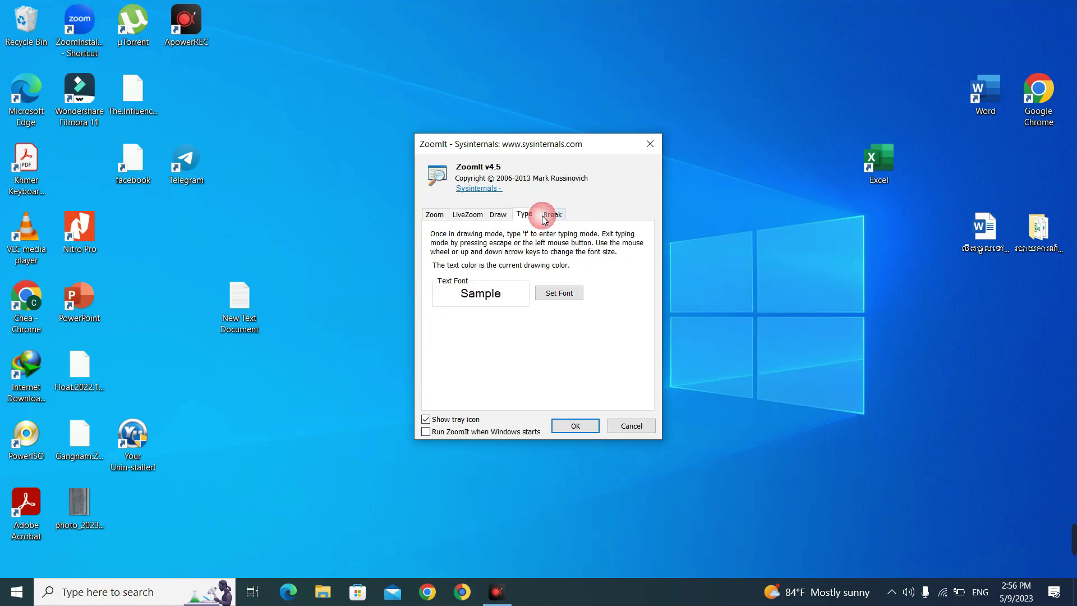
click(544, 216)
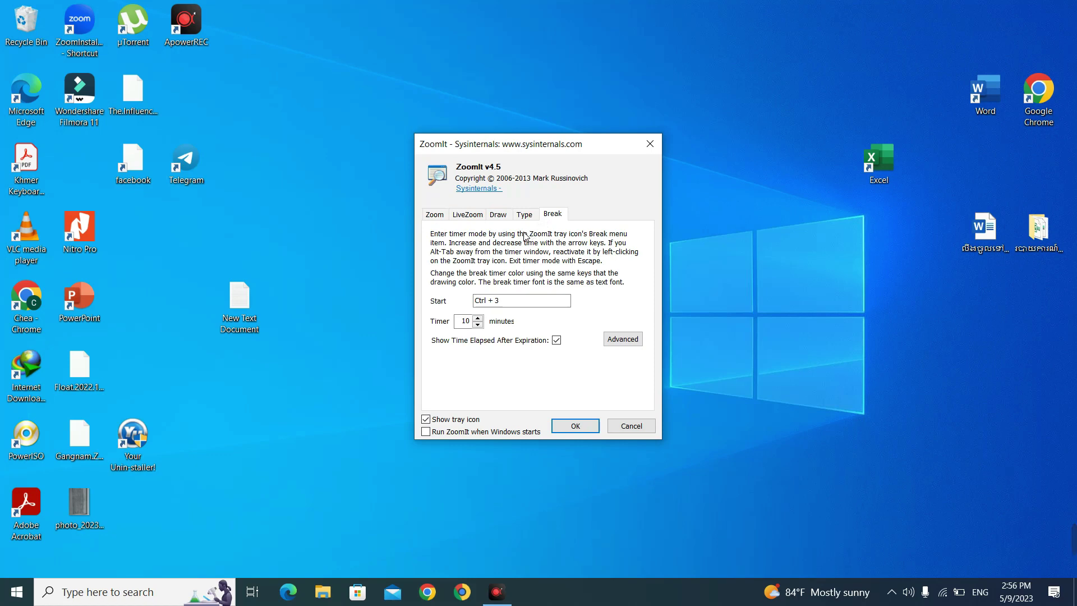
click(498, 215)
click(467, 215)
click(435, 215)
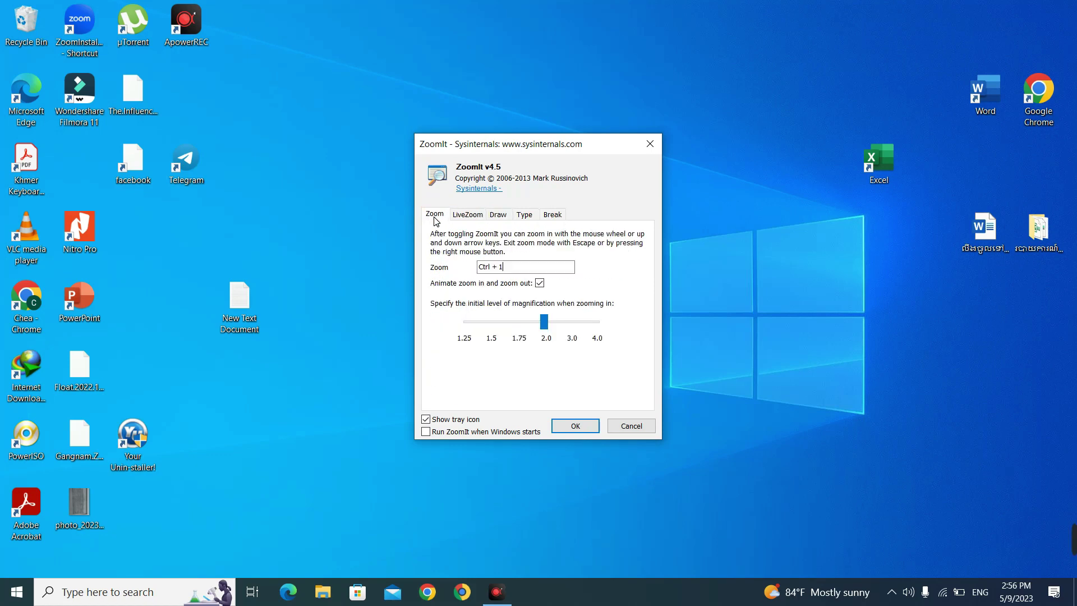
Accept the ZoomIt options, reopening the options dialog once and accepting it again
click(508, 269)
click(576, 425)
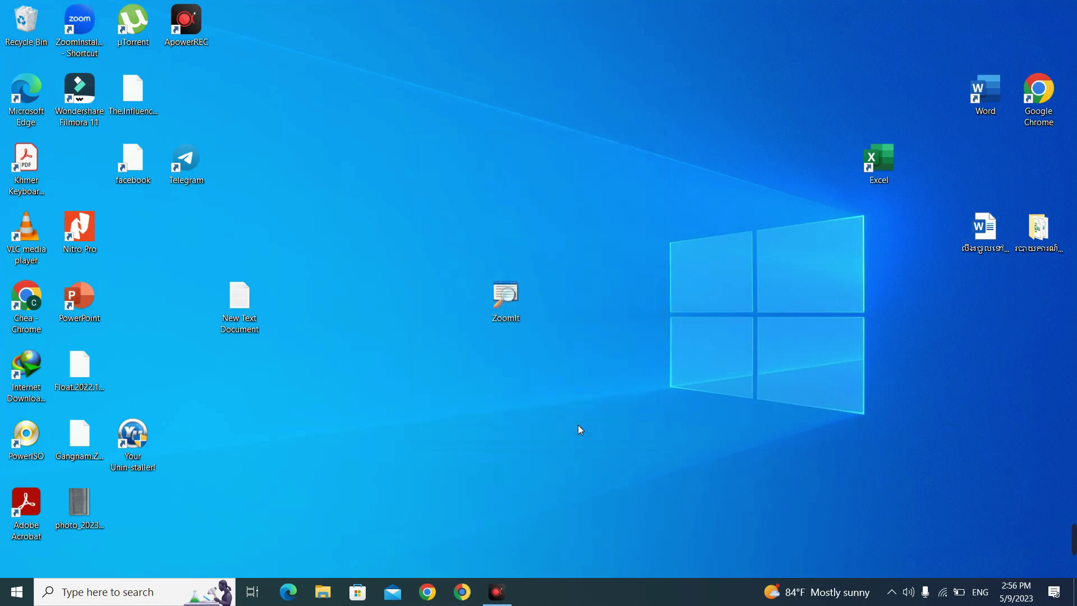
double_click(513, 295)
click(575, 424)
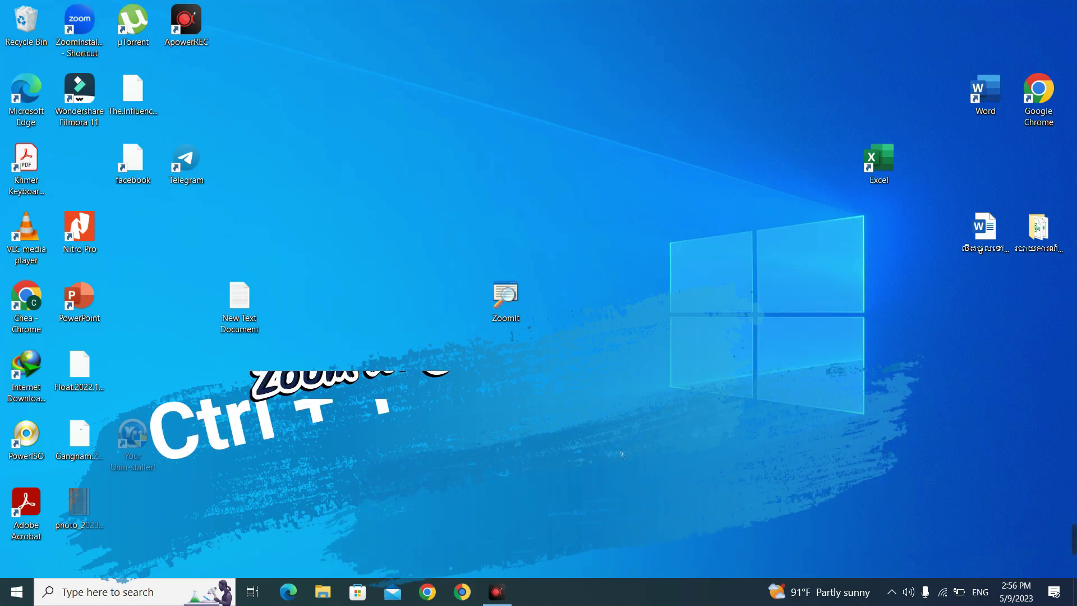
Zoom into the desktop's upper-left area and draw two pink check marks and a red one beside the shortcuts
key(ctrl+1)
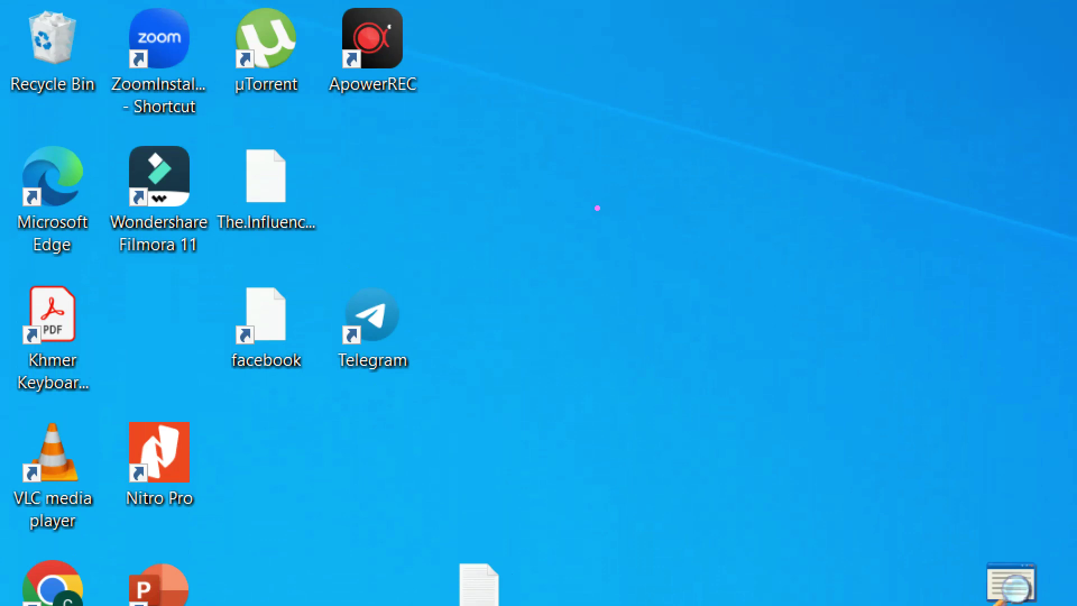
mouse_move(443, 209)
mouse_down()
mouse_move(454, 247)
mouse_move(506, 141)
mouse_up()
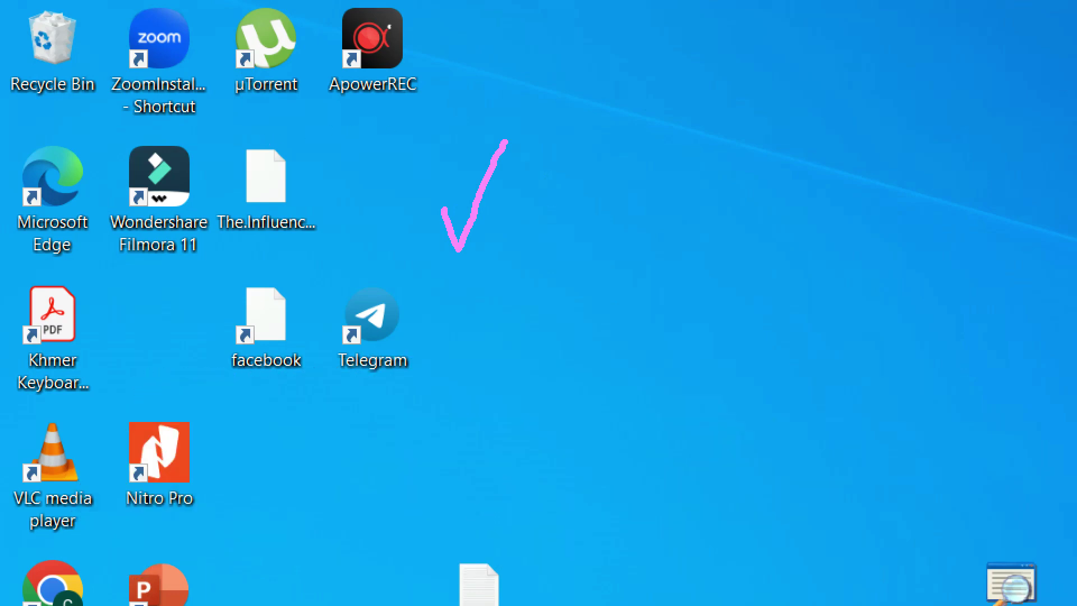
mouse_move(526, 208)
mouse_down()
mouse_move(541, 250)
mouse_move(597, 147)
mouse_up()
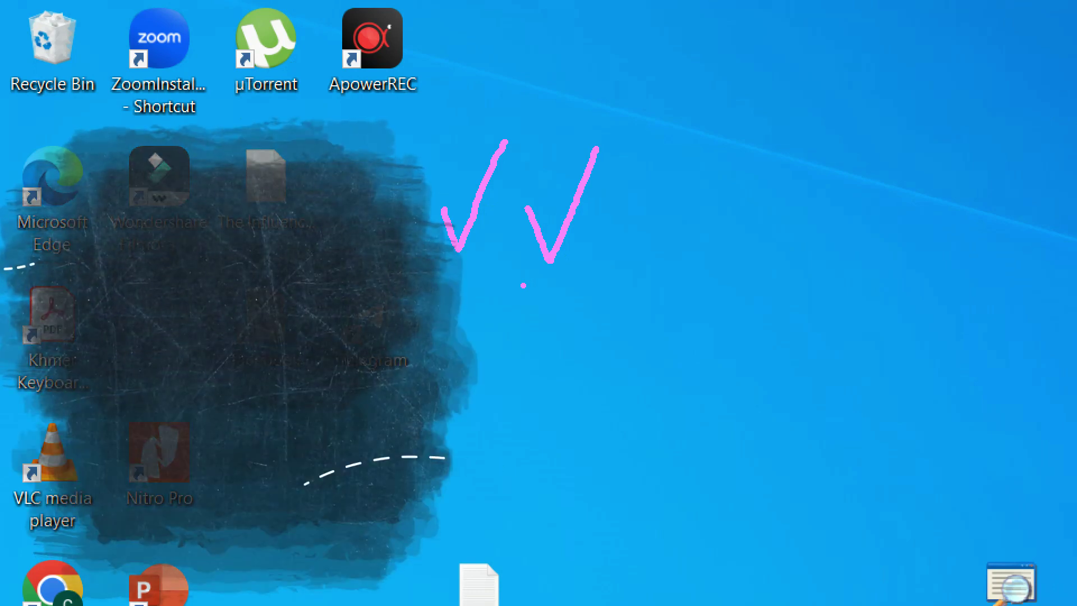
mouse_move(616, 207)
mouse_down()
mouse_move(635, 268)
mouse_move(694, 151)
mouse_up()
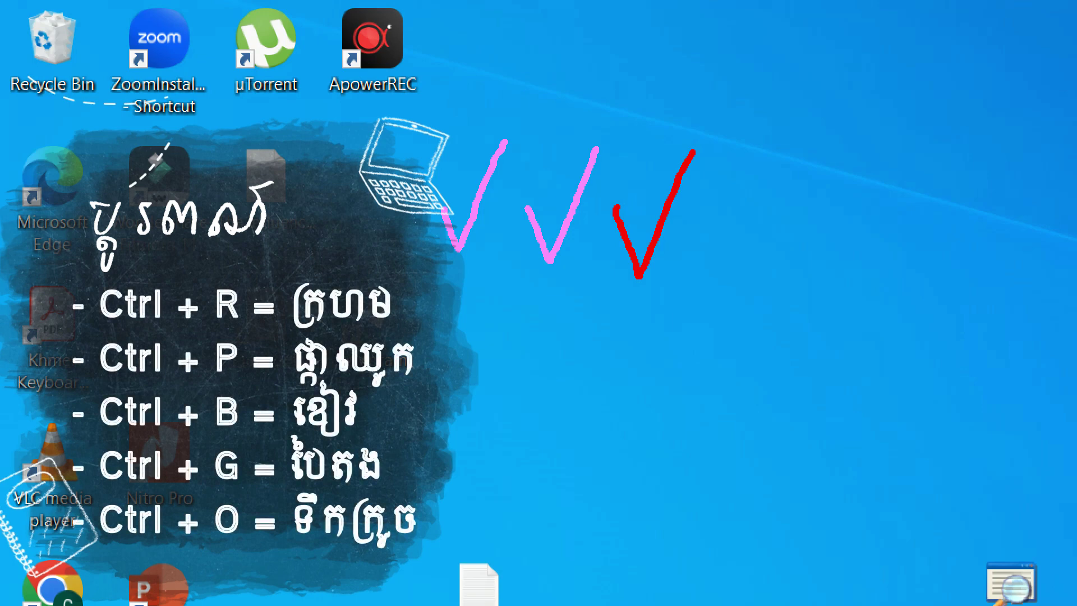
Continue the row with a blue, an orange and a green check mark in the zoomed view
key(ctrl+b)
mouse_move(695, 206)
mouse_down()
mouse_move(717, 256)
mouse_move(805, 115)
mouse_up()
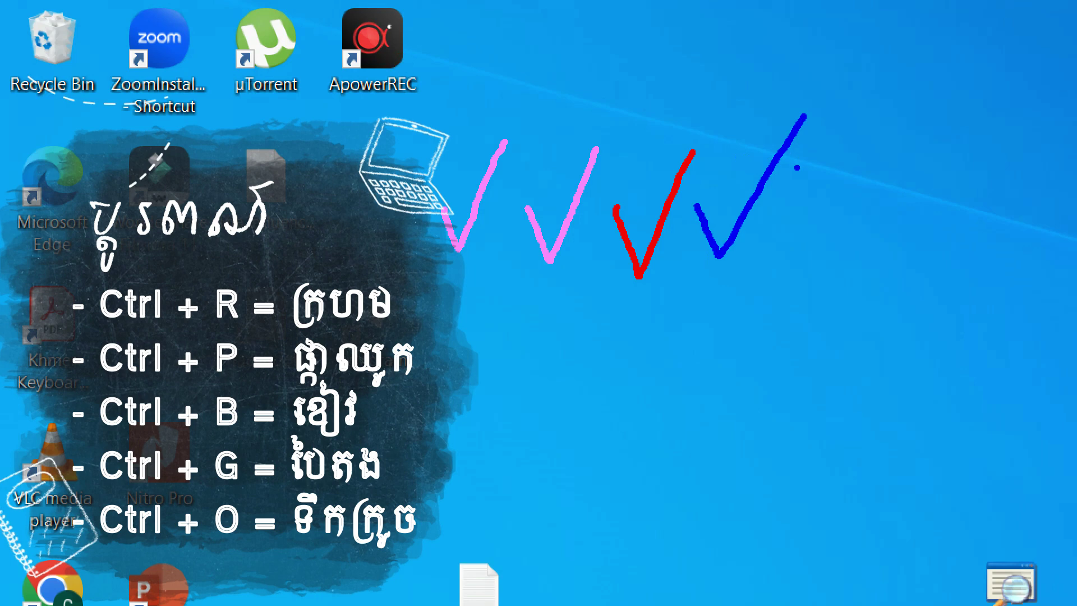
key(ctrl+o)
mouse_move(793, 214)
mouse_down()
mouse_move(899, 145)
mouse_move(907, 119)
mouse_up()
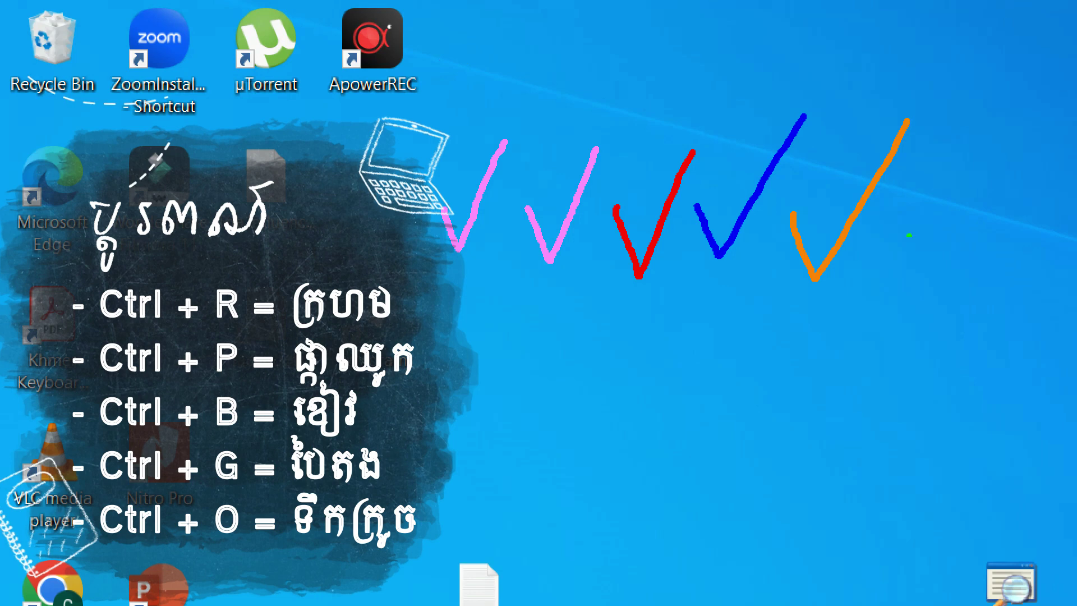
drag(892, 236, 1024, 122)
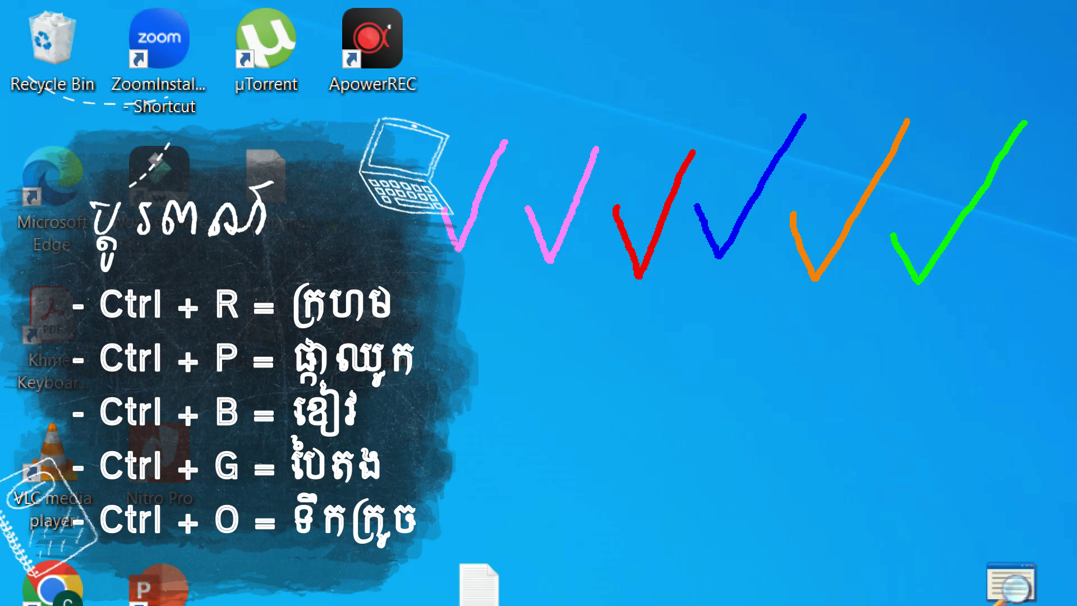
Circle the ApowerREC shortcut in green and exit zoom mode
mouse_move(340, 118)
mouse_down()
mouse_move(327, 50)
mouse_move(339, 128)
mouse_up()
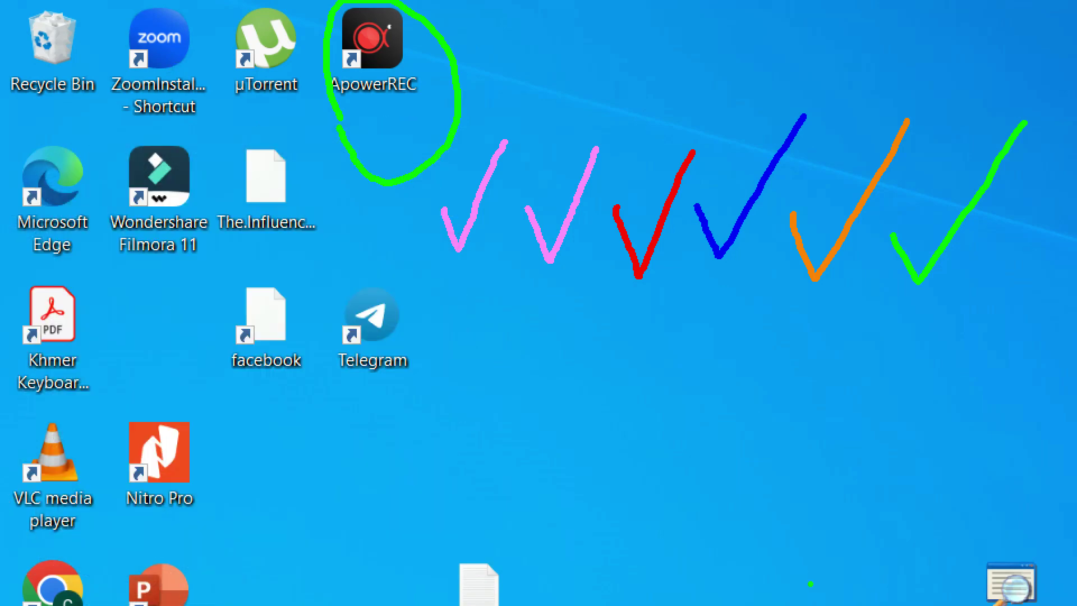
key(Escape)
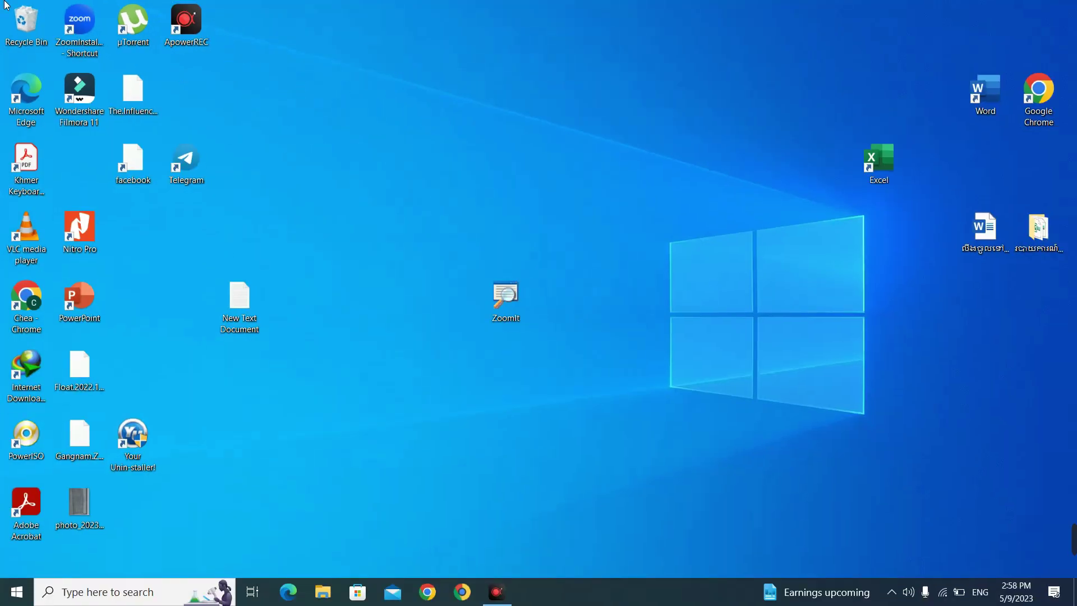
key(ctrl+1)
key(Escape)
right_click(295, 187)
click(314, 227)
right_click(372, 125)
click(397, 168)
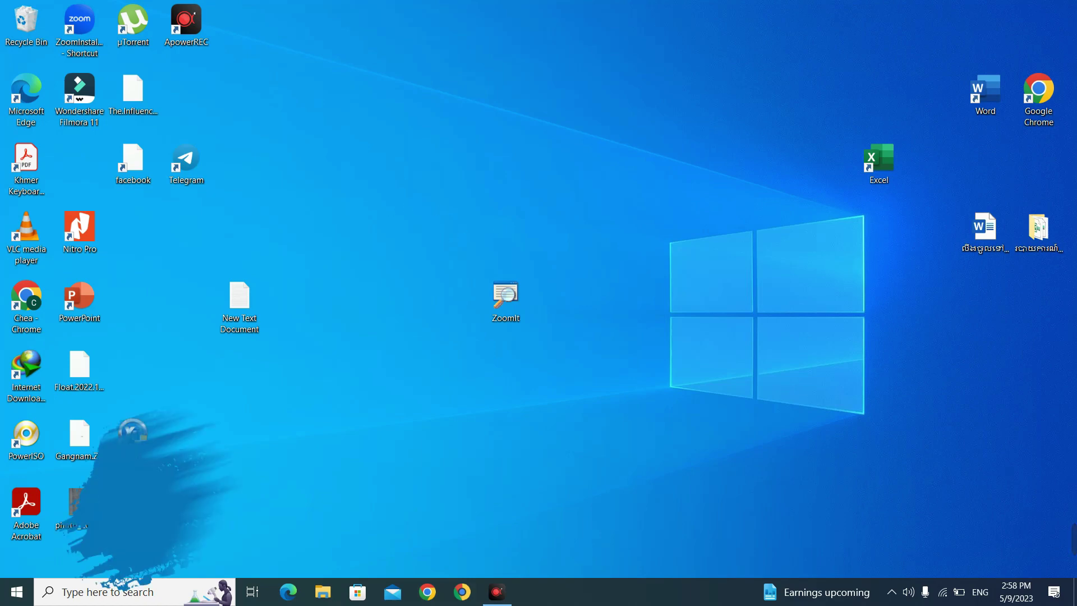
Draw three green check marks, a pink one and a blue one on the desktop without zooming
mouse_move(549, 186)
mouse_down()
mouse_move(564, 221)
mouse_move(600, 134)
mouse_up()
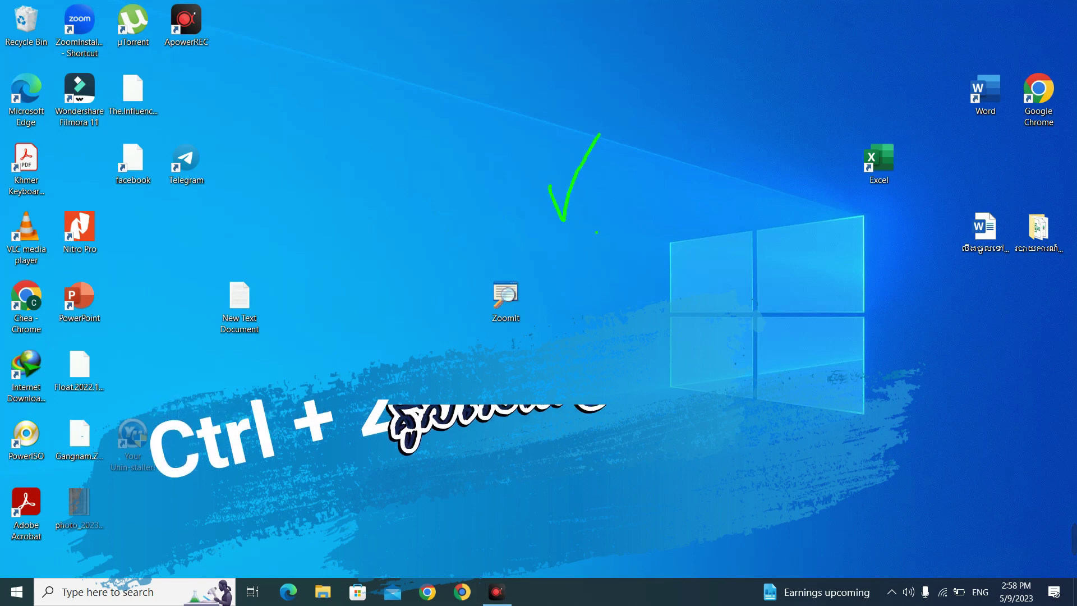
mouse_move(597, 194)
mouse_down()
mouse_move(606, 217)
mouse_move(635, 150)
mouse_up()
mouse_move(648, 195)
mouse_down()
mouse_move(652, 210)
mouse_move(689, 159)
mouse_up()
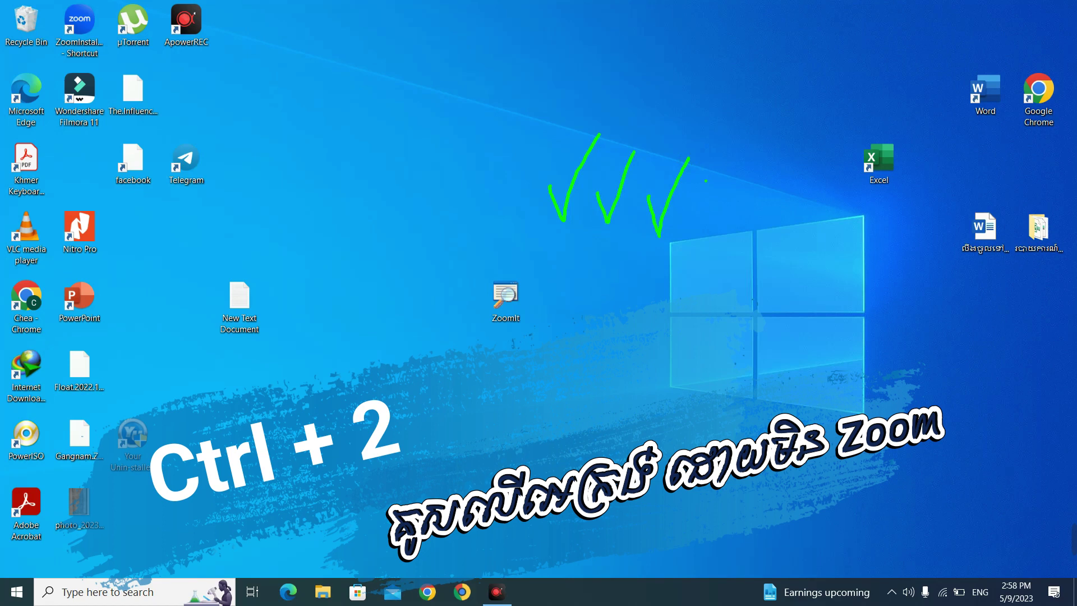
drag(701, 196, 738, 163)
drag(620, 268, 681, 264)
Circle the Word, Chrome and Excel shortcuts in blue, add a blue arrow pointing at The.Influenc... file, and exit drawing mode
mouse_move(936, 1)
mouse_down()
mouse_move(891, 242)
mouse_move(1074, 17)
mouse_up()
drag(154, 101, 316, 133)
drag(189, 91, 180, 131)
click(482, 270)
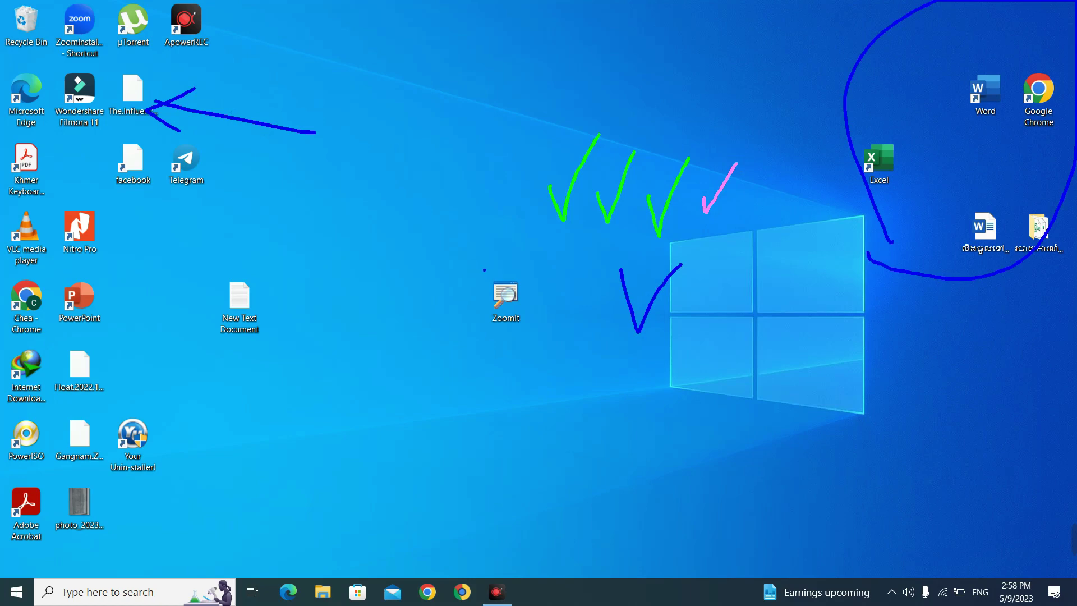
key(Escape)
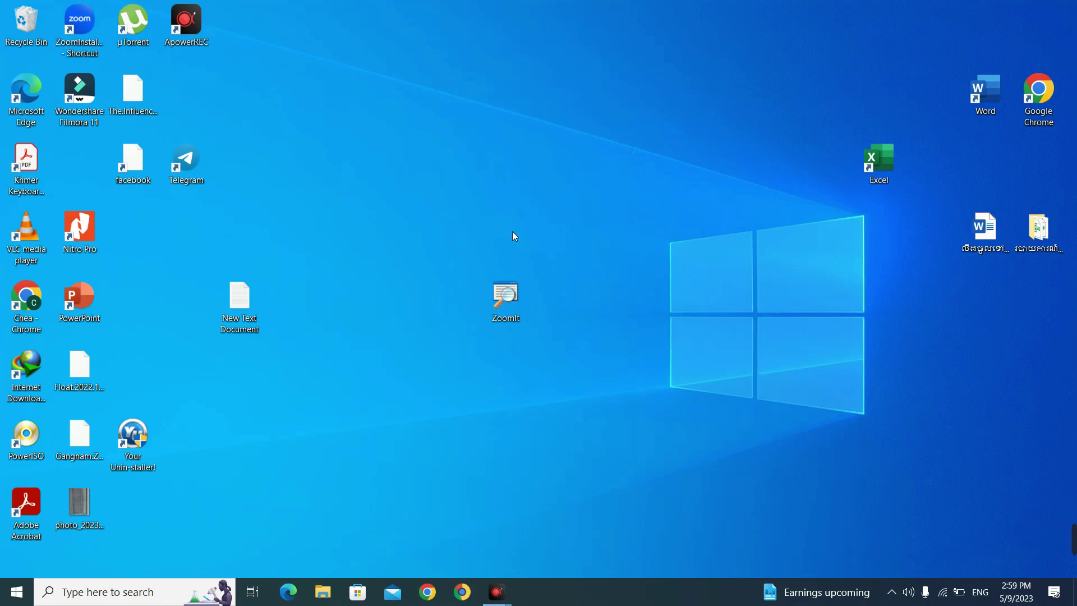
right_click(666, 150)
click(682, 186)
right_click(659, 128)
click(685, 171)
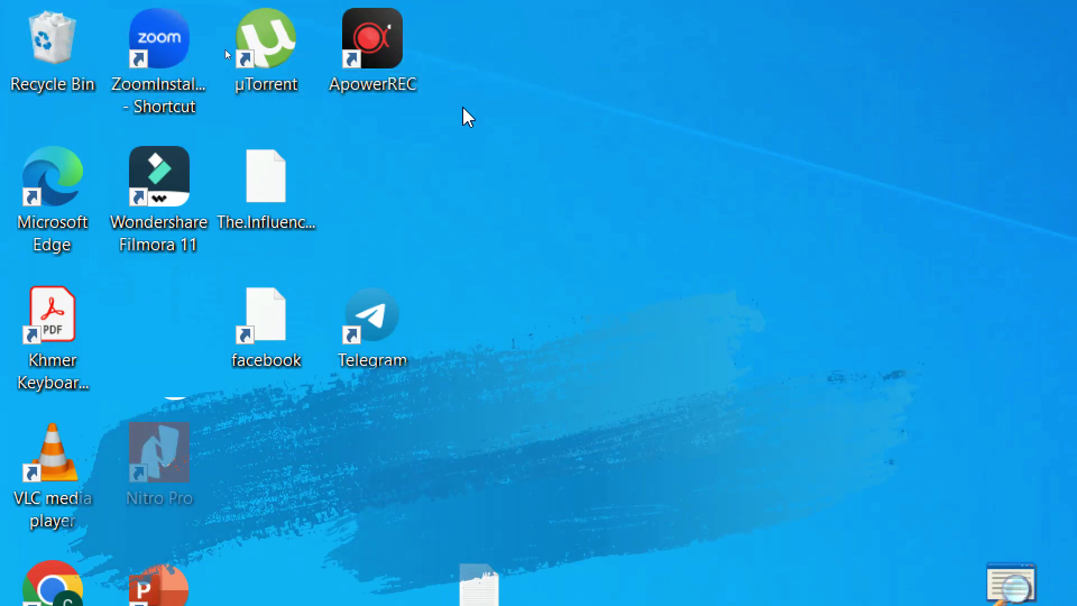
Open the Khmer Keyboard PDF while the desktop is live-zoomed, and dismiss its window
click(399, 39)
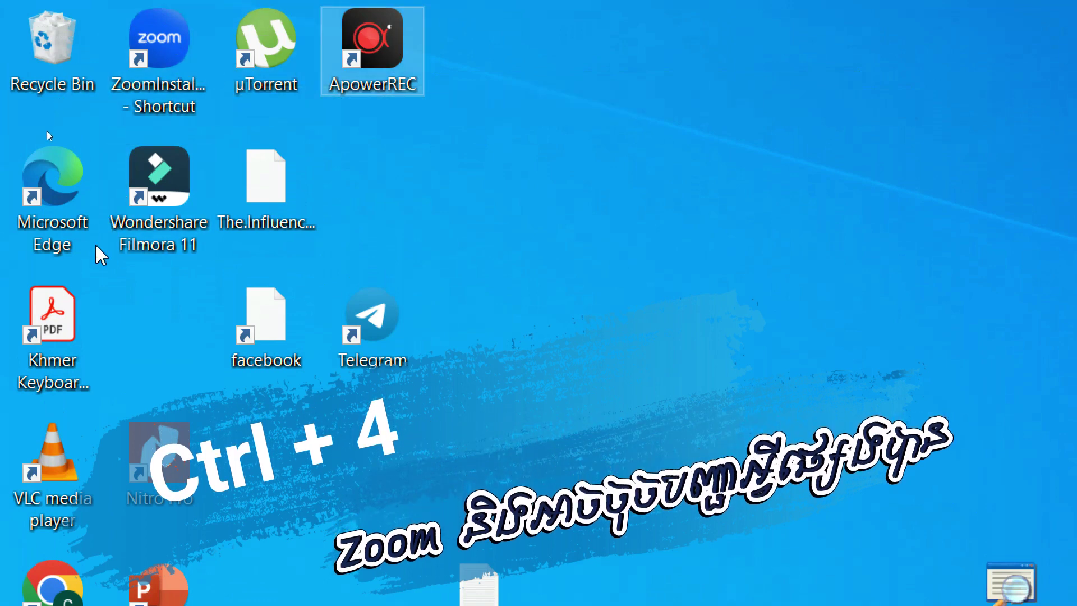
click(68, 332)
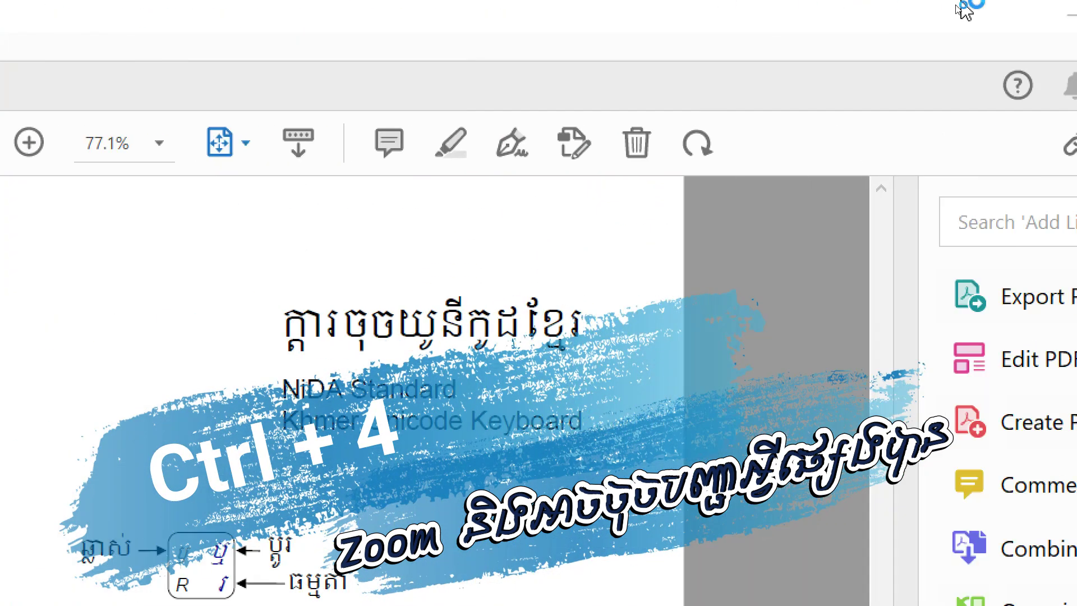
click(1041, 19)
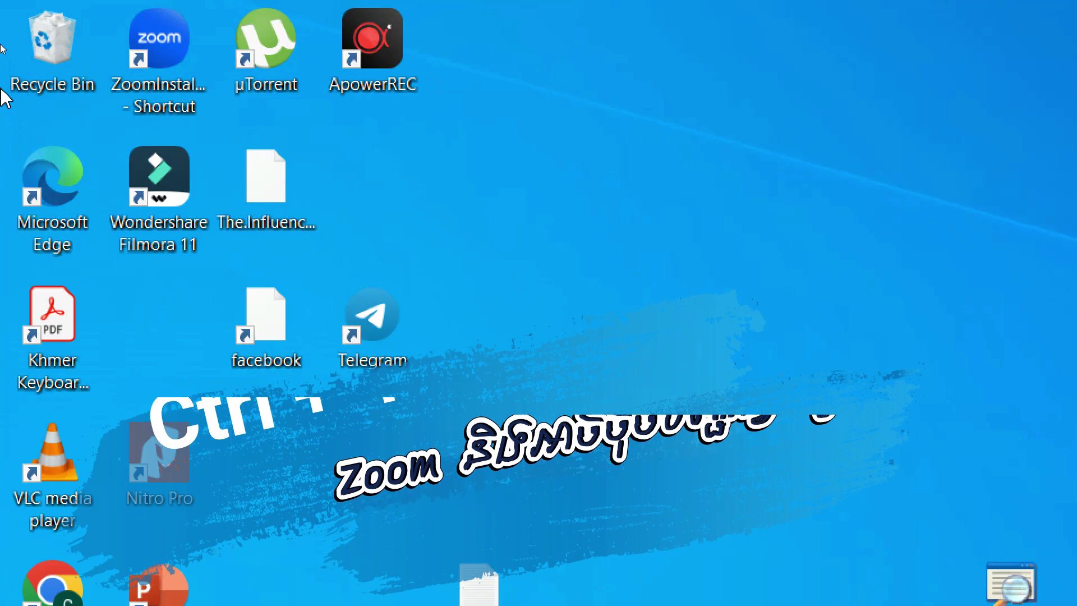
Open VLC media player in the live-zoomed view, and dismiss its updates window and the player
double_click(77, 488)
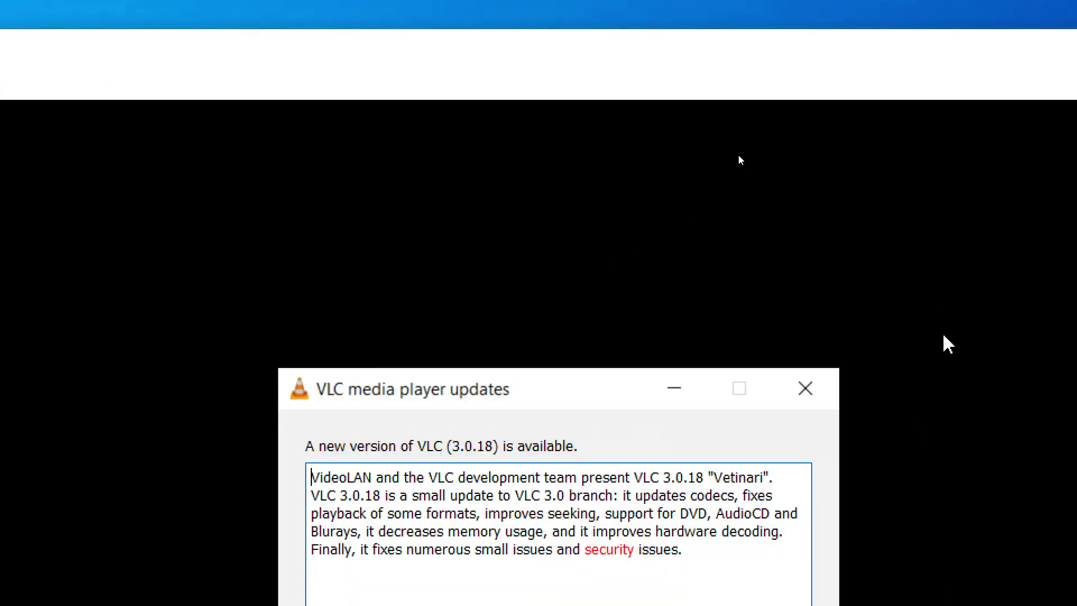
click(673, 388)
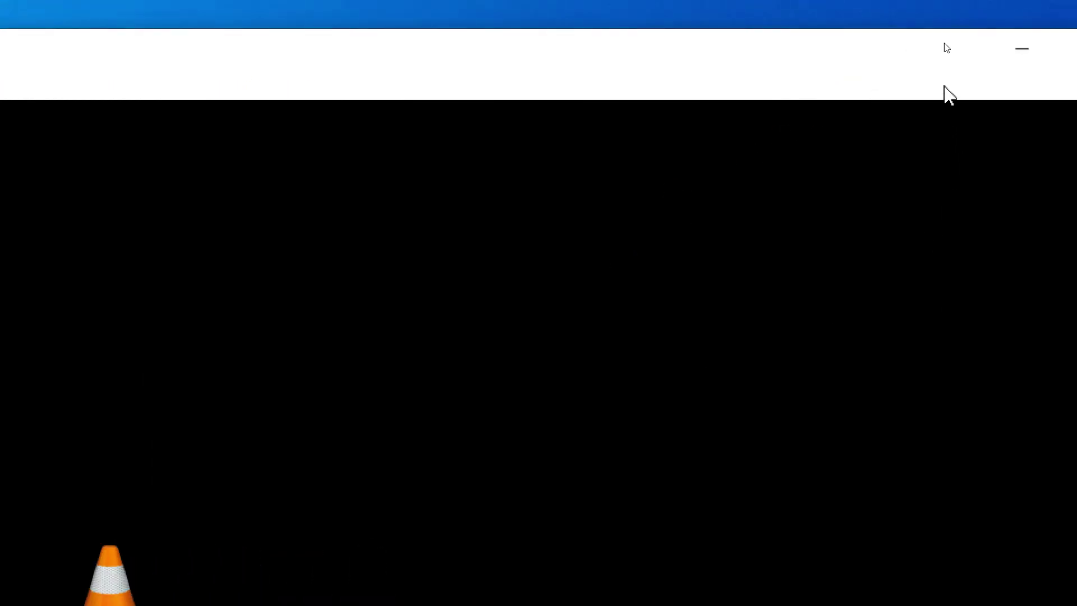
click(879, 43)
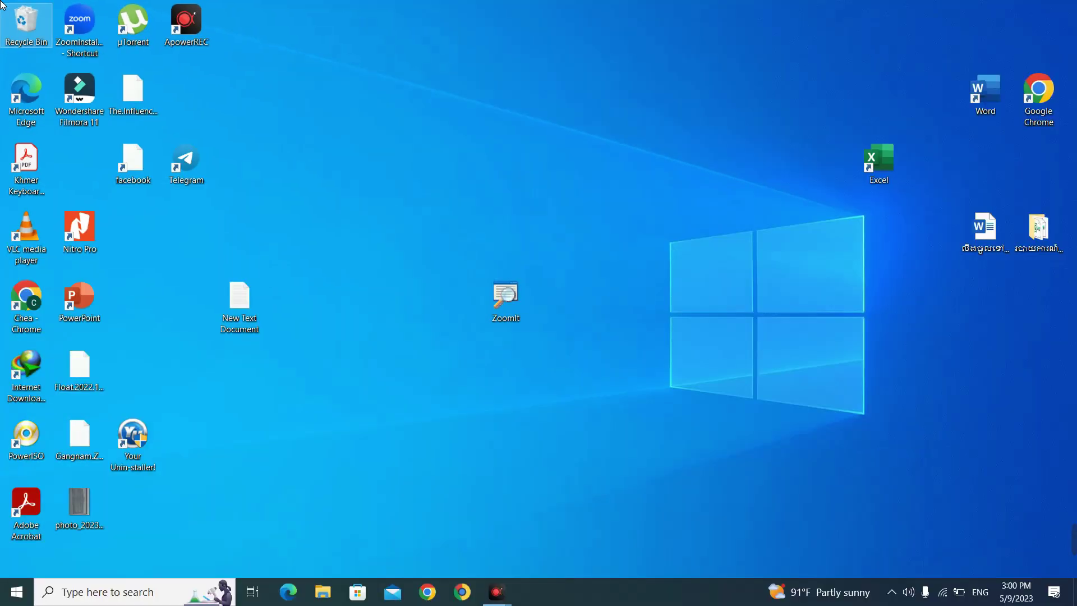
click(268, 112)
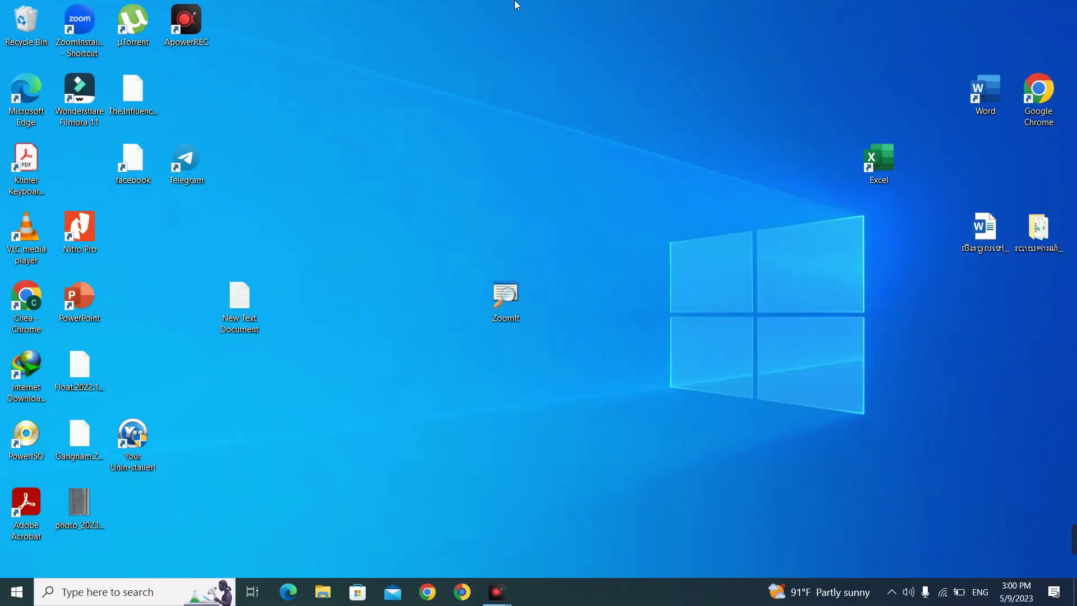
right_click(510, 24)
click(537, 62)
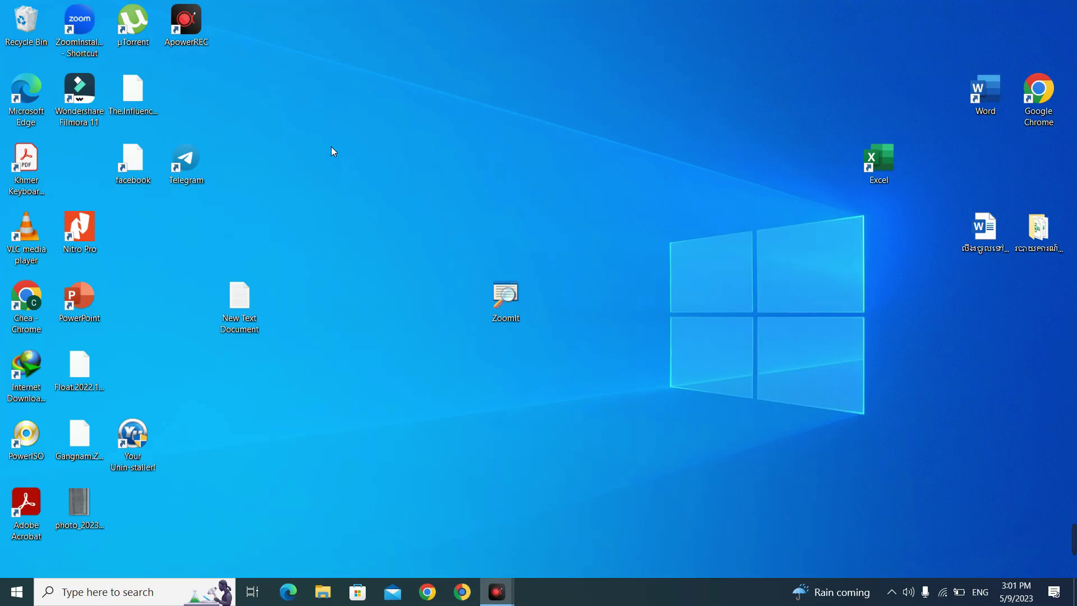
Live-zoom around the ZoomIt icon and draw two straight horizontal blue lines above it in drawing mode
key(ctrl+3)
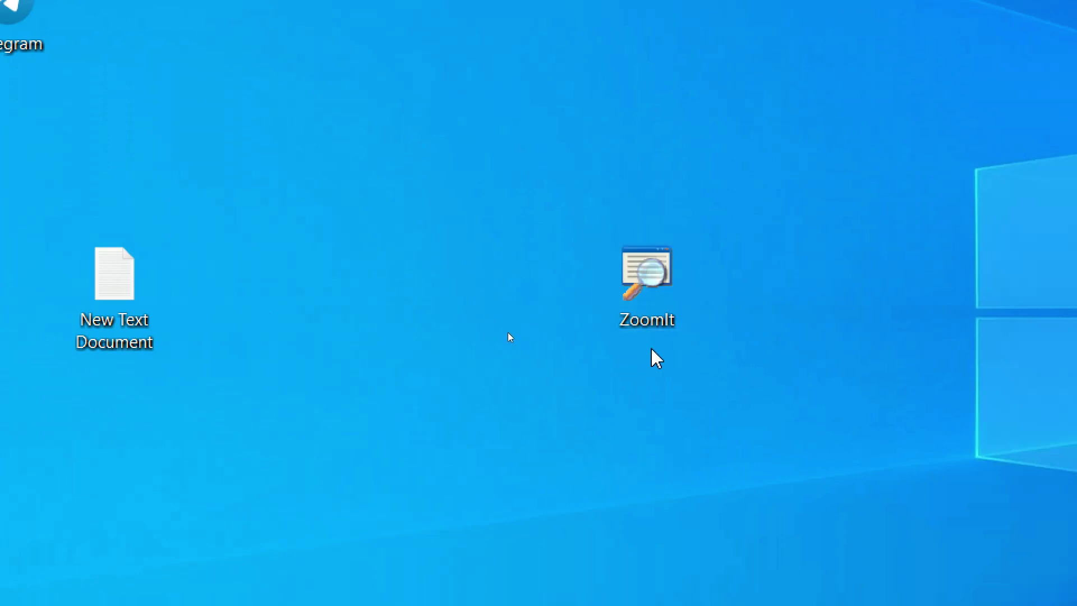
key(ctrl+2)
key(p)
mouse_move(524, 89)
mouse_down()
mouse_move(566, 135)
mouse_move(863, 103)
mouse_move(809, 163)
mouse_move(794, 90)
mouse_up()
key(b)
drag(519, 161, 780, 159)
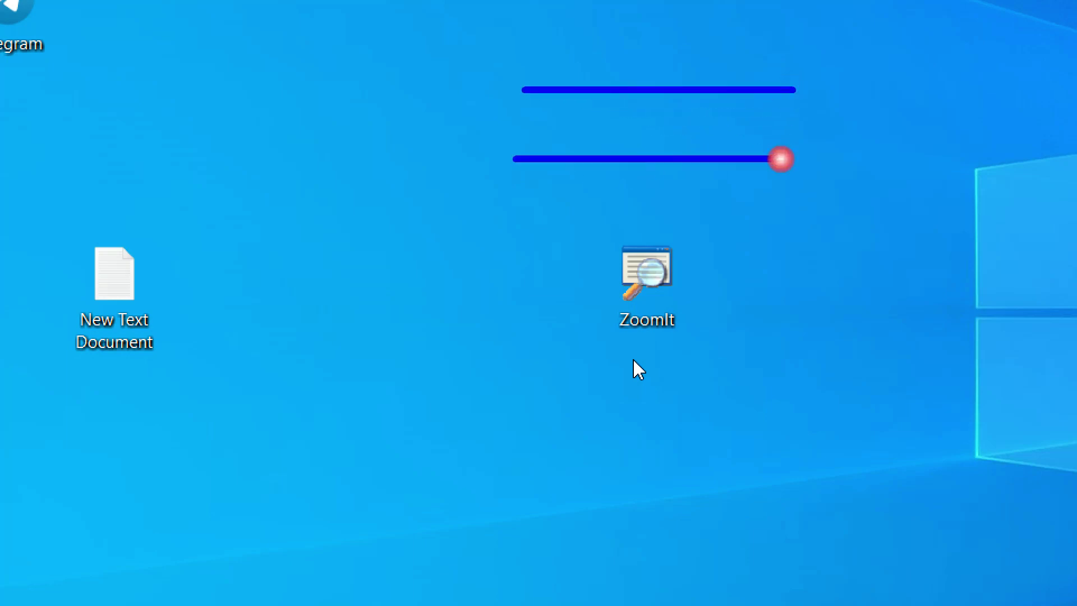
Add a freehand and a straight blue line above the ZoomIt icon, and frame the icon with a blue rectangle
drag(550, 200, 783, 189)
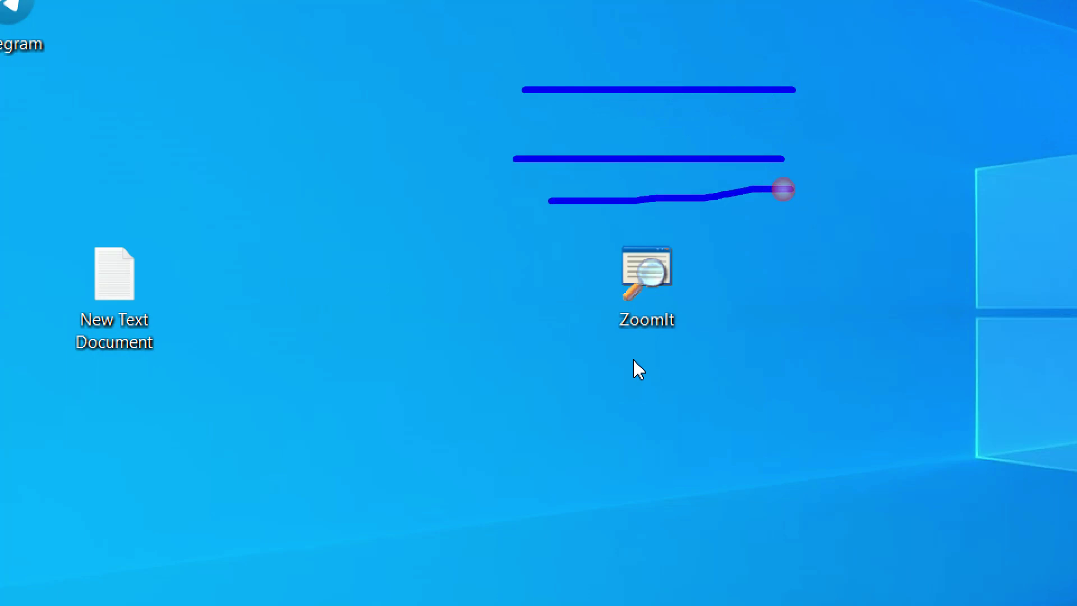
drag(504, 107, 808, 122)
drag(810, 119, 810, 106)
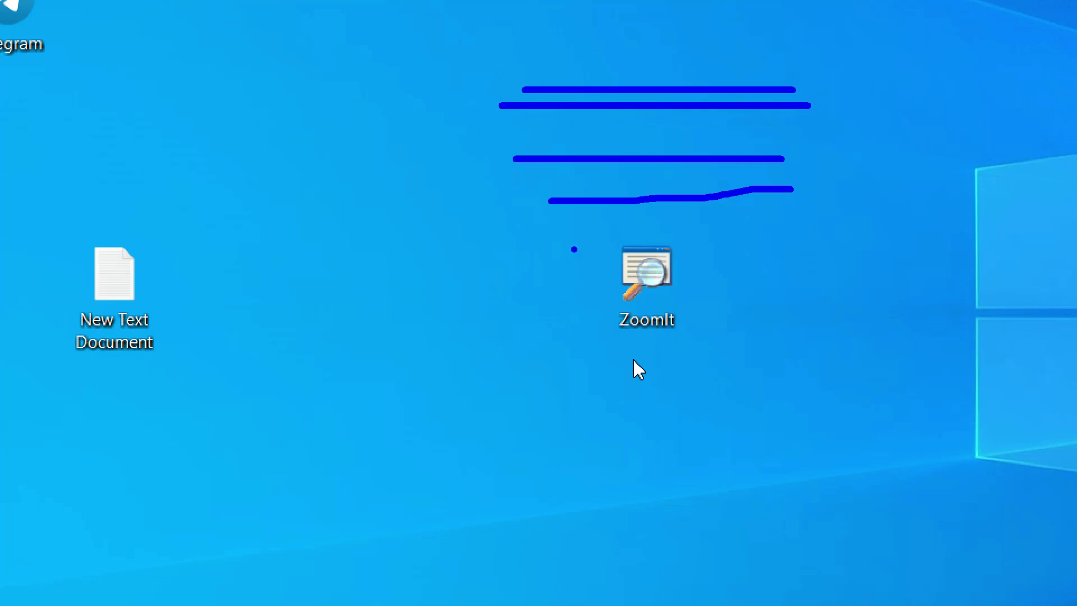
drag(572, 224, 722, 363)
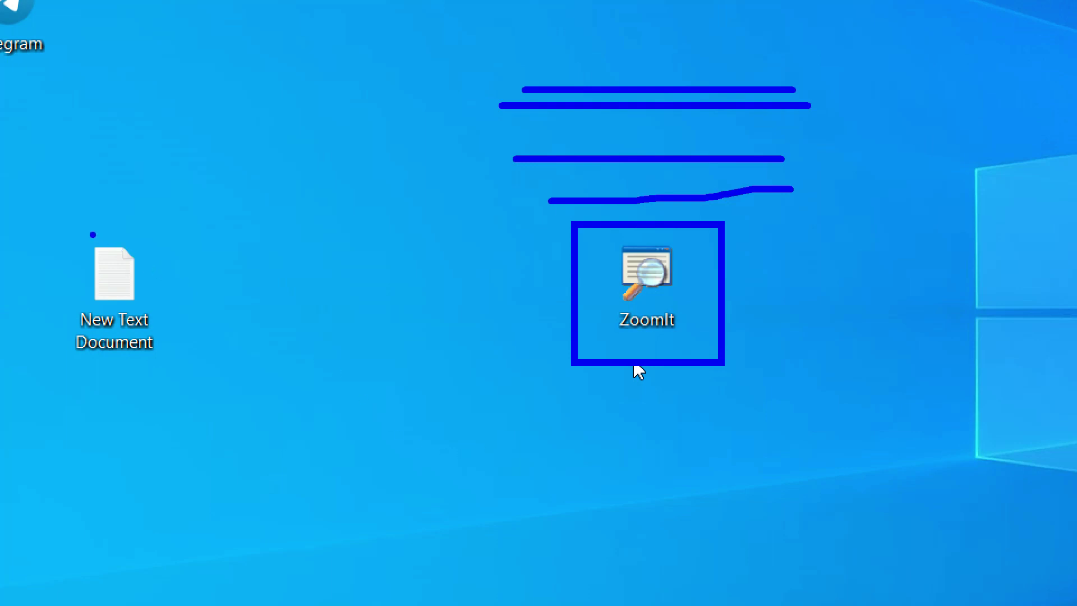
Frame the New Text Document icon with a blue rectangle, and draw a smaller red rectangle below it
drag(32, 219, 318, 384)
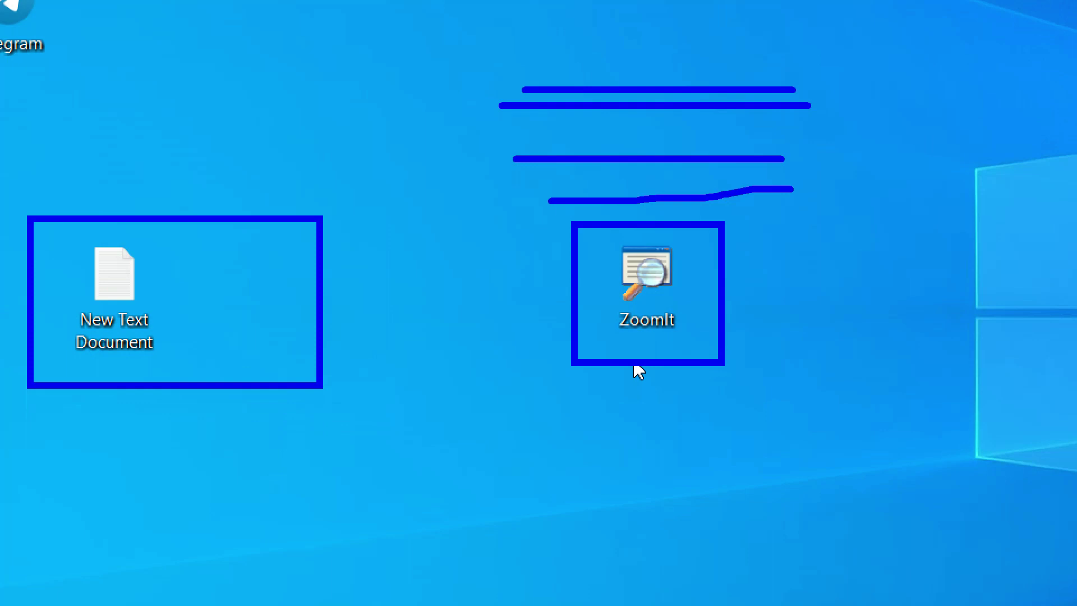
key(r)
drag(235, 438, 348, 531)
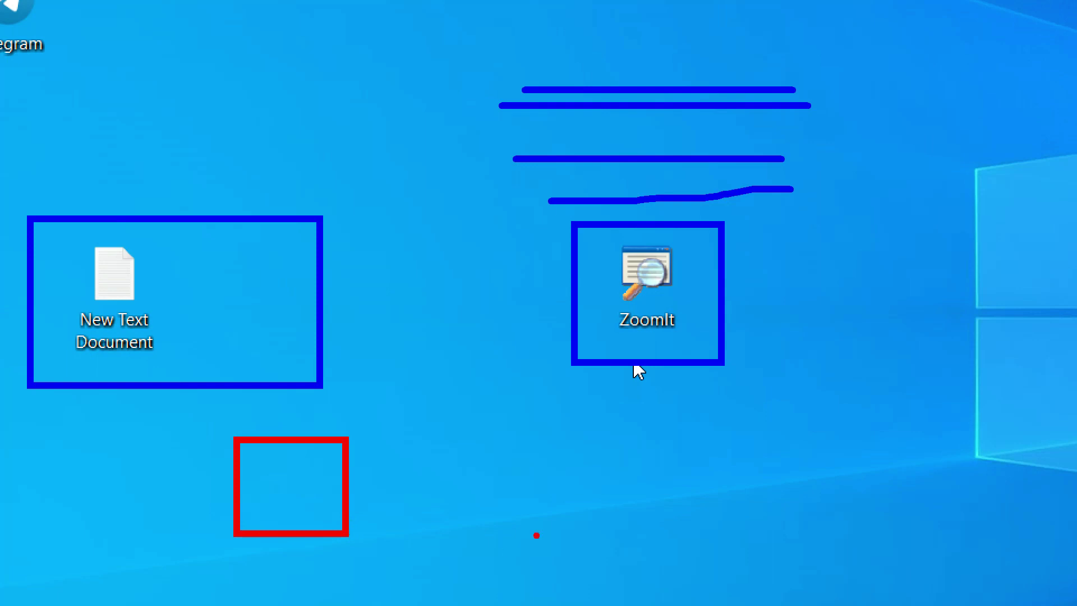
Draw three red arrows, one below the ZoomIt icon and one pointing at each blue-framed icon, and leave drawing mode
drag(516, 483, 720, 485)
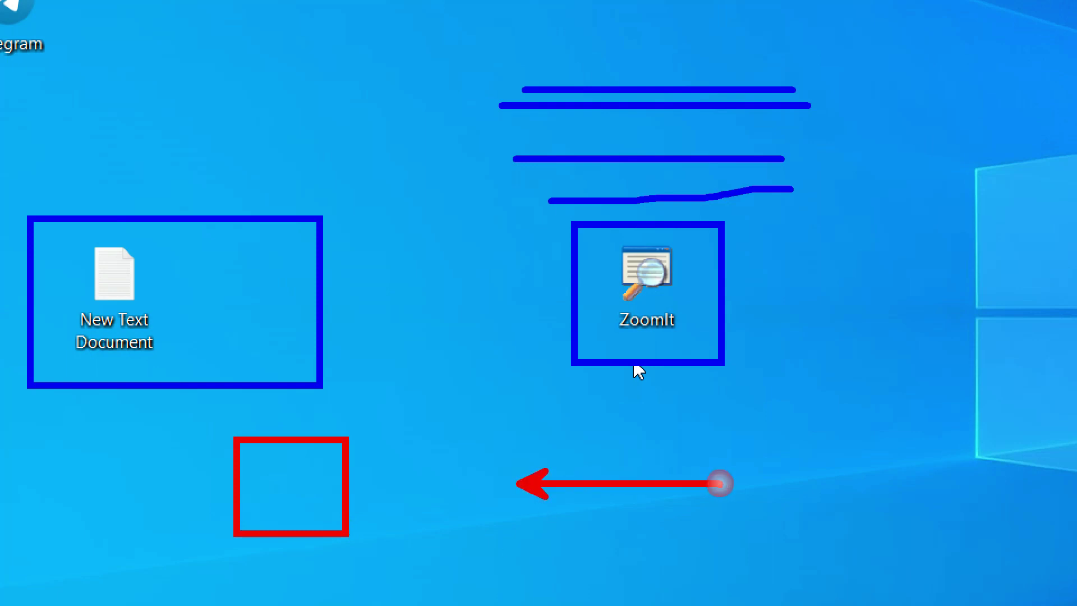
drag(754, 293, 917, 293)
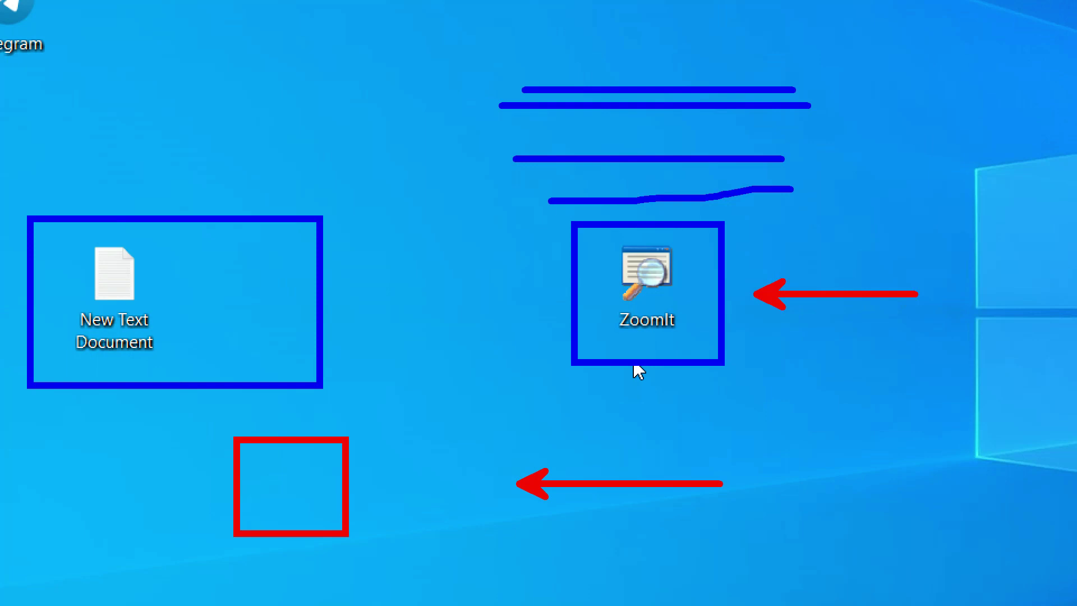
key(g)
mouse_move(335, 289)
mouse_down()
mouse_move(483, 309)
mouse_move(460, 374)
mouse_up()
key(r)
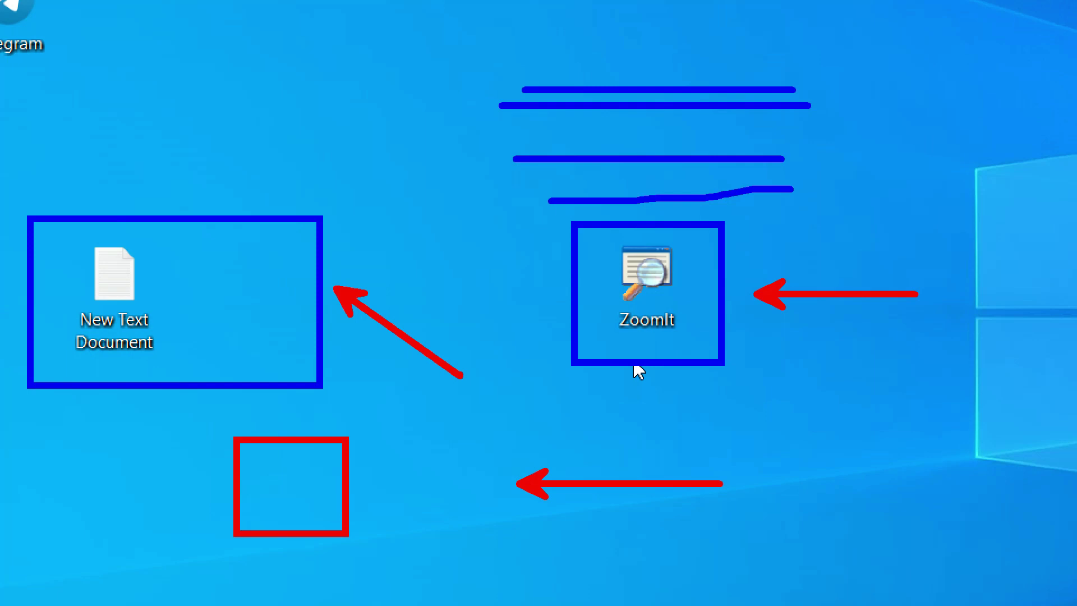
key(Escape)
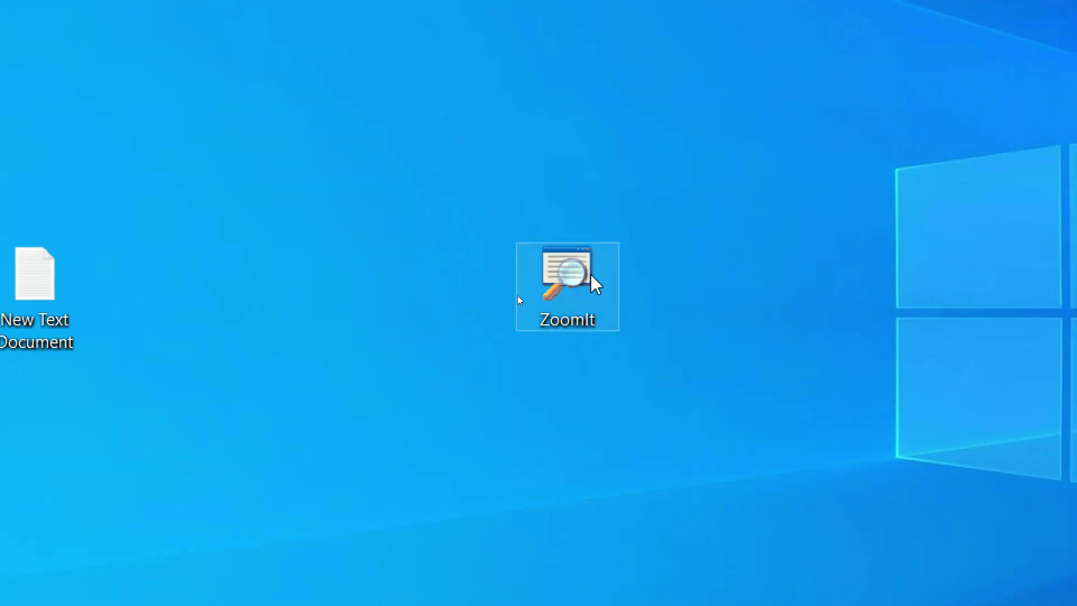
Open the ZoomIt settings, examine the Zoom, LiveZoom, Draw, Type and Break options including the break timer, and close the dialog
double_click(591, 276)
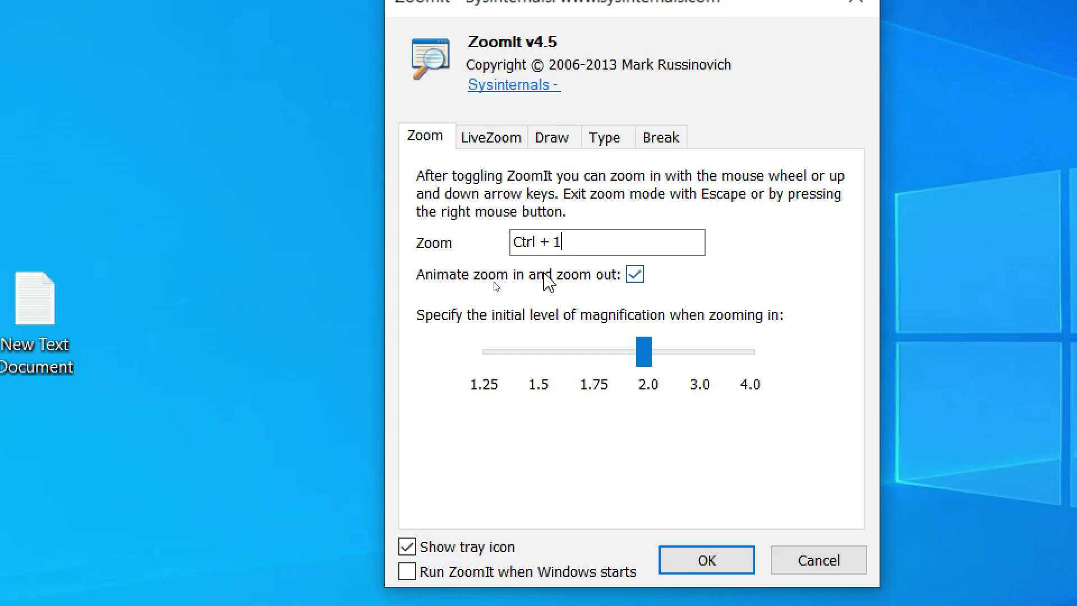
click(492, 147)
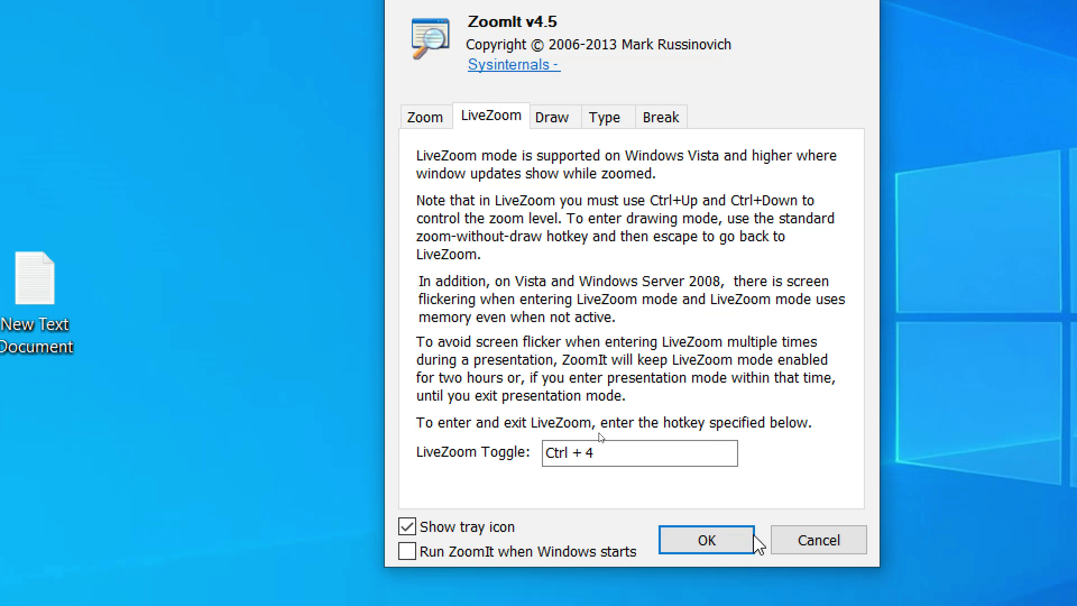
click(599, 476)
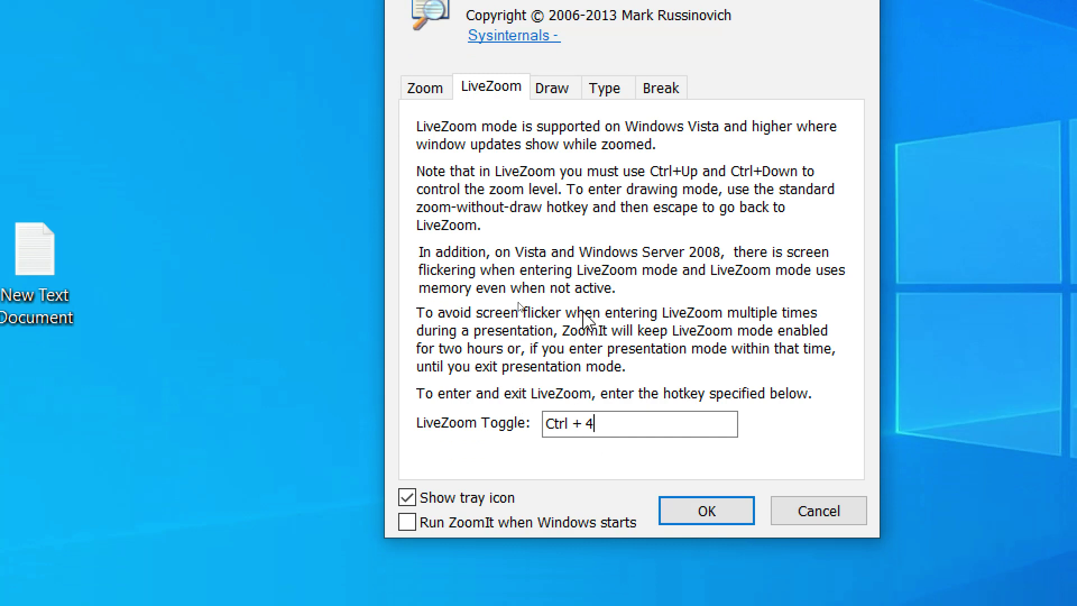
click(555, 94)
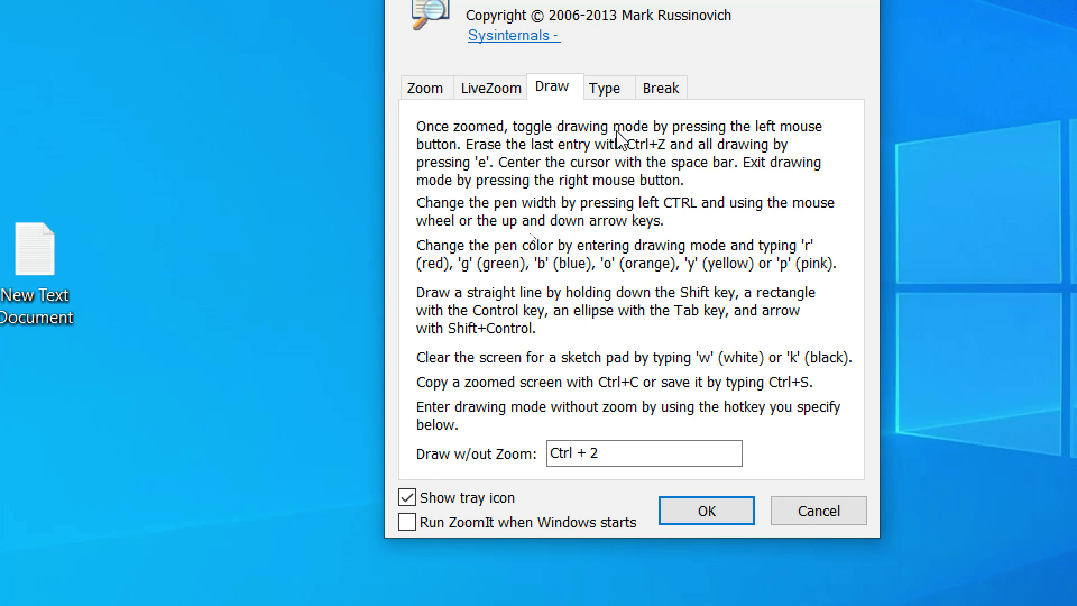
click(611, 99)
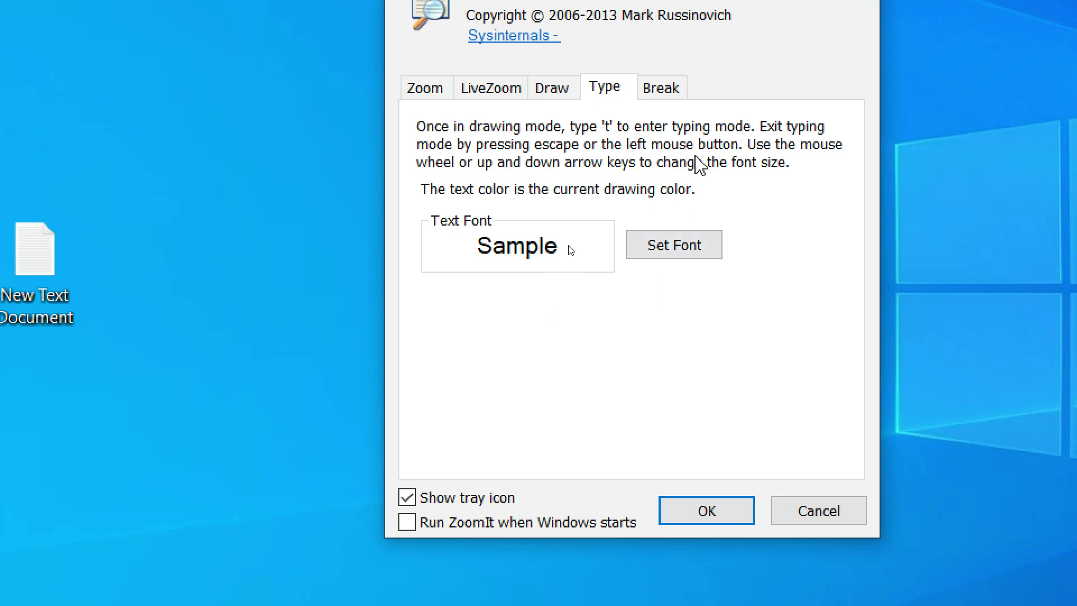
click(664, 95)
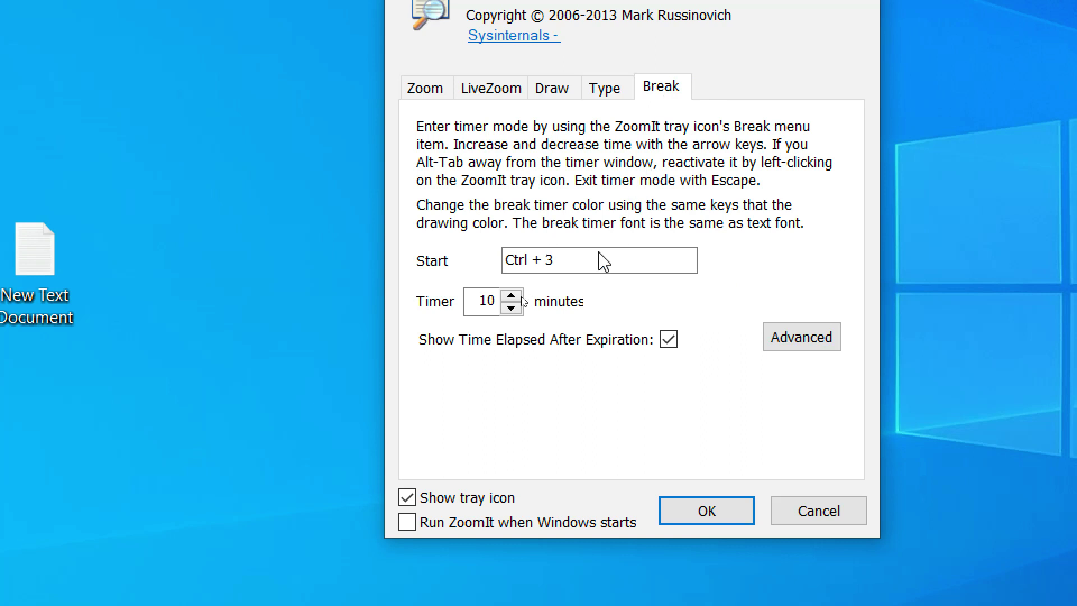
click(479, 308)
click(511, 297)
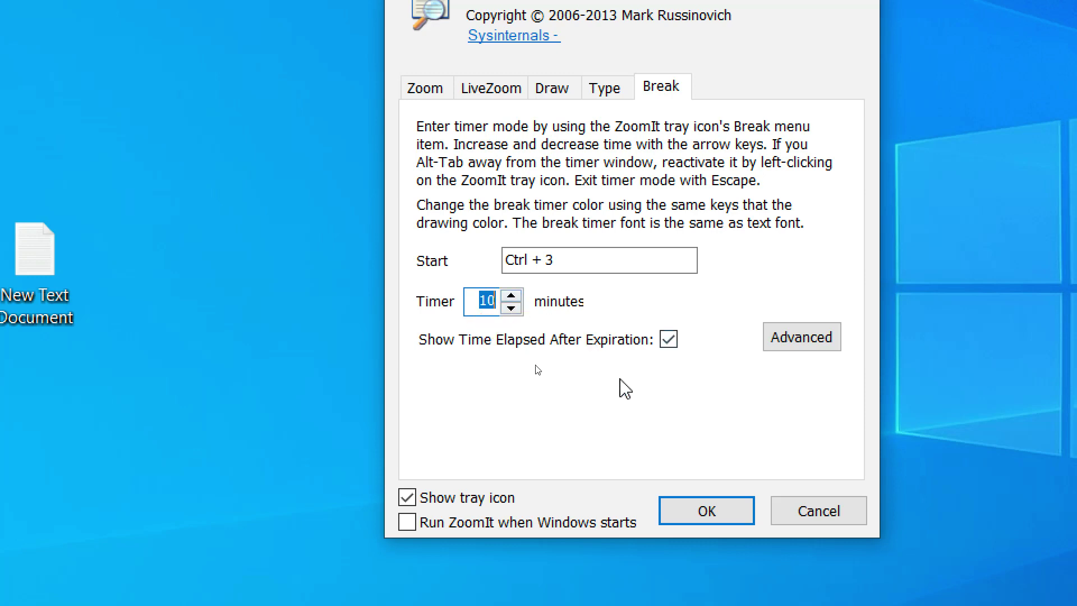
click(706, 496)
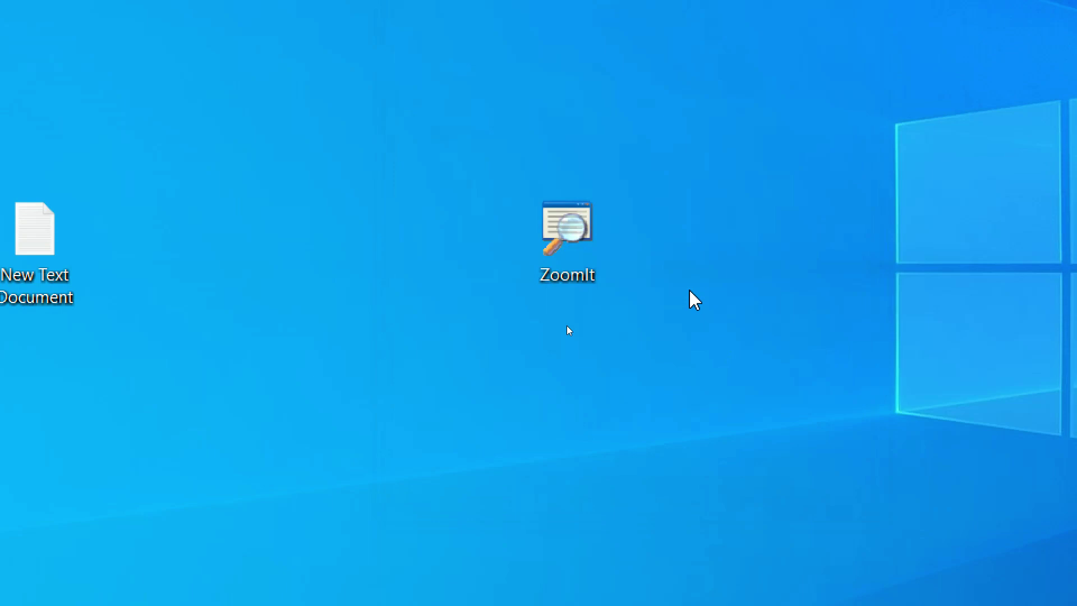
Exit live zoom, magnify the desktop in standard zoom mode, and return to the normal view
key(Escape)
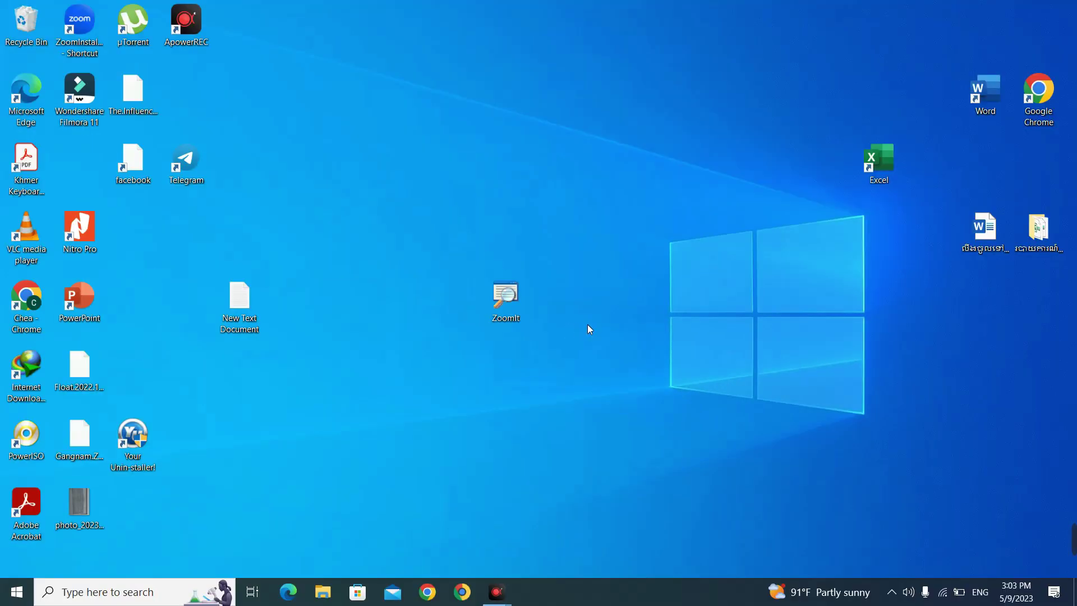
key(ctrl+1)
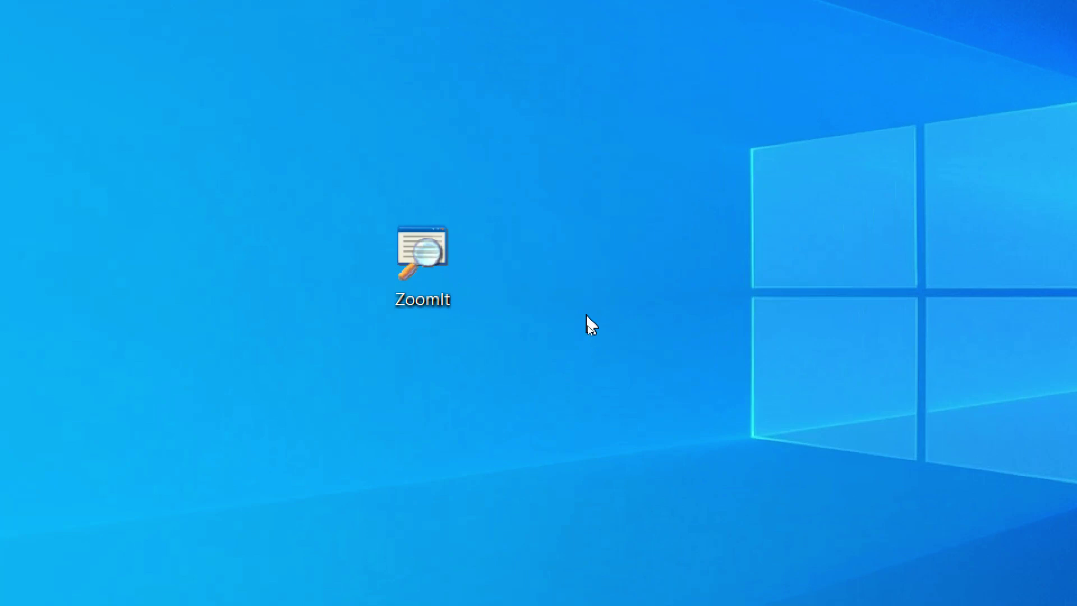
key(Escape)
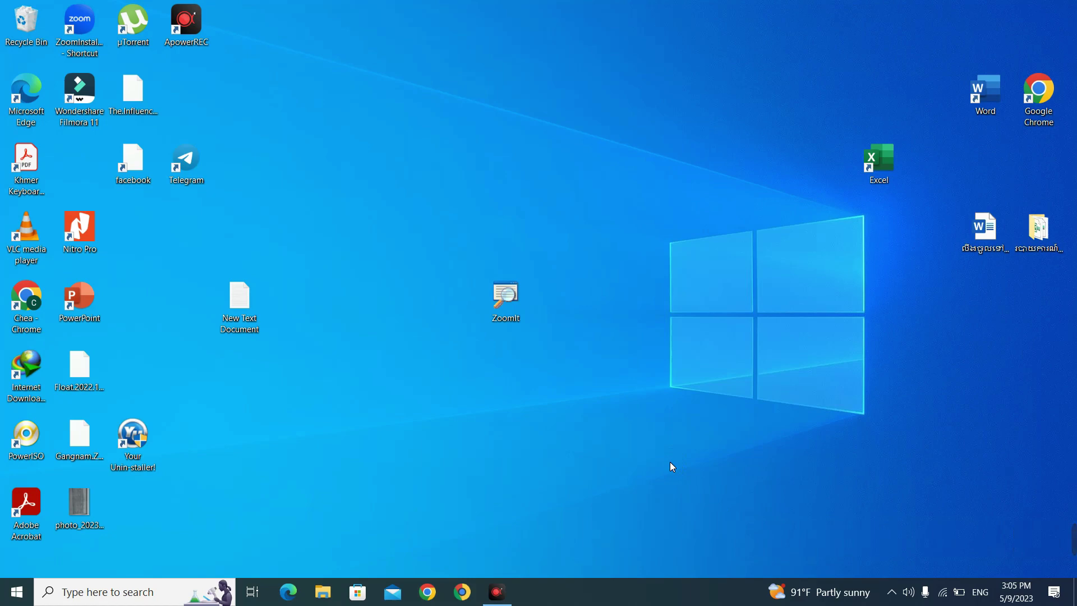
Draw two red freehand marks on the unzoomed desktop, and add the red text "Hi everyonesfj" over the ZoomIt icon
mouse_move(608, 249)
mouse_down()
mouse_move(610, 268)
mouse_move(695, 260)
mouse_move(731, 288)
mouse_move(779, 261)
mouse_up()
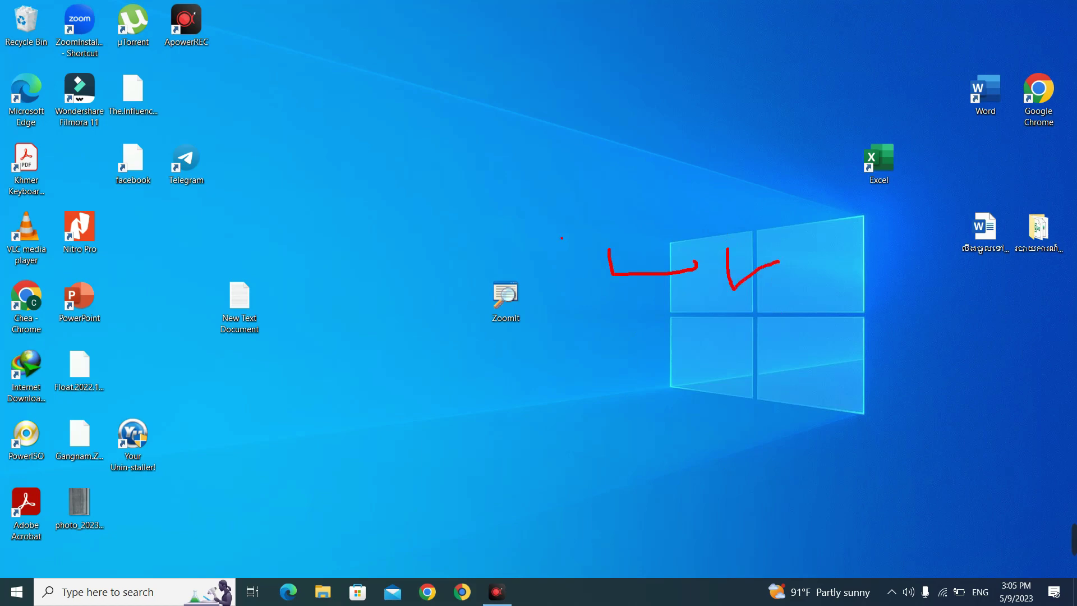
key(t)
text(Hi everyone)
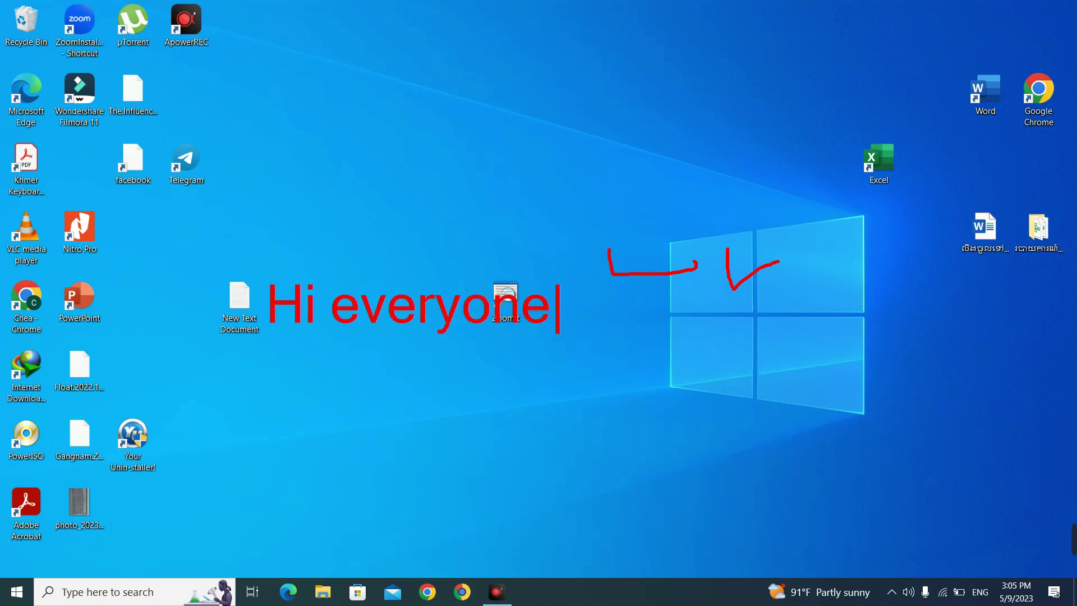
text(sfj)
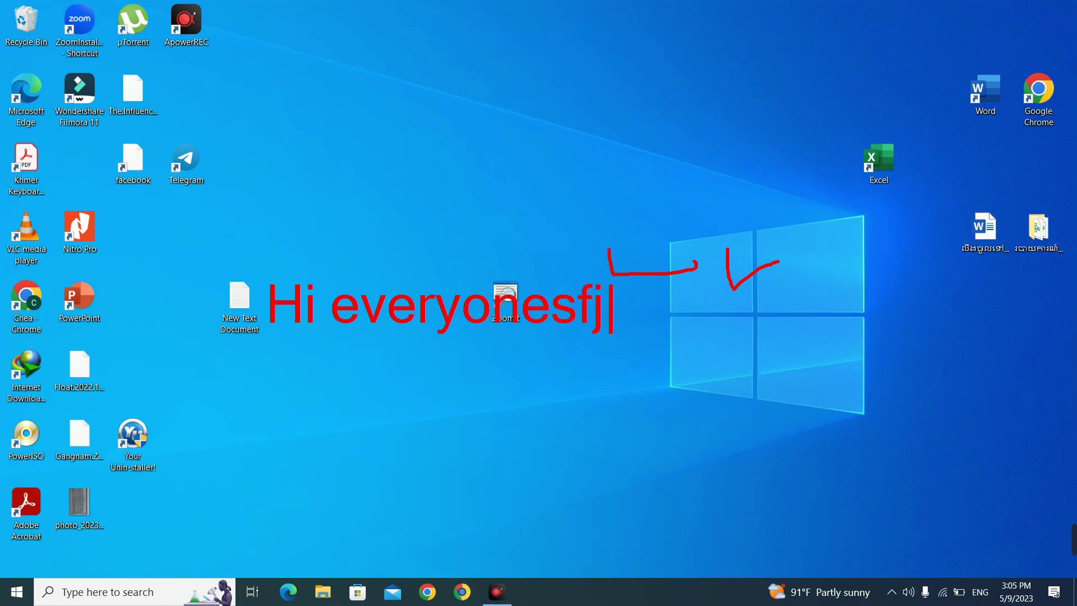
key(Escape)
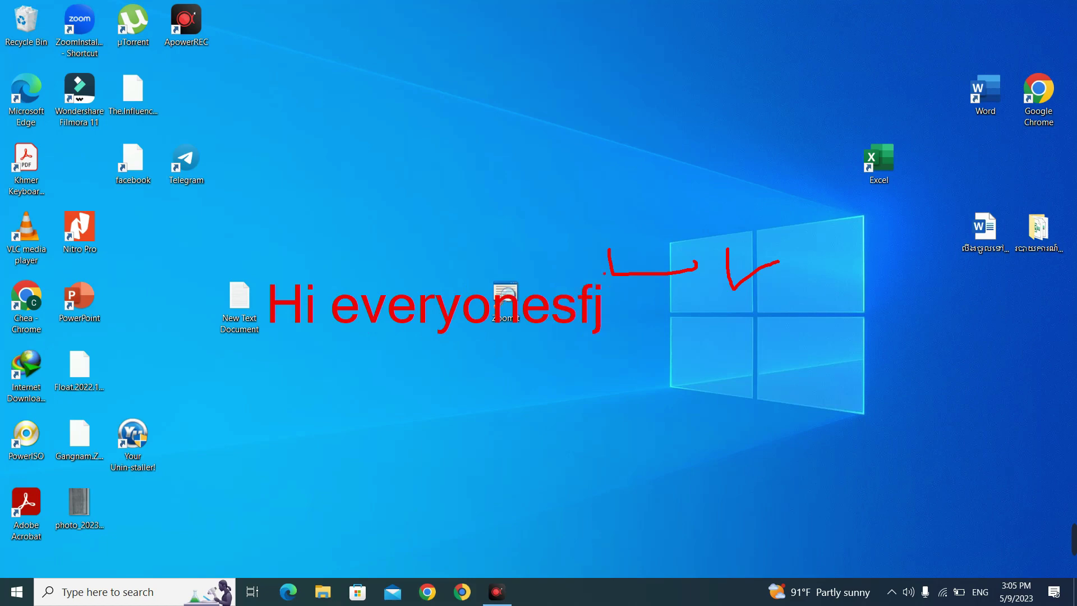